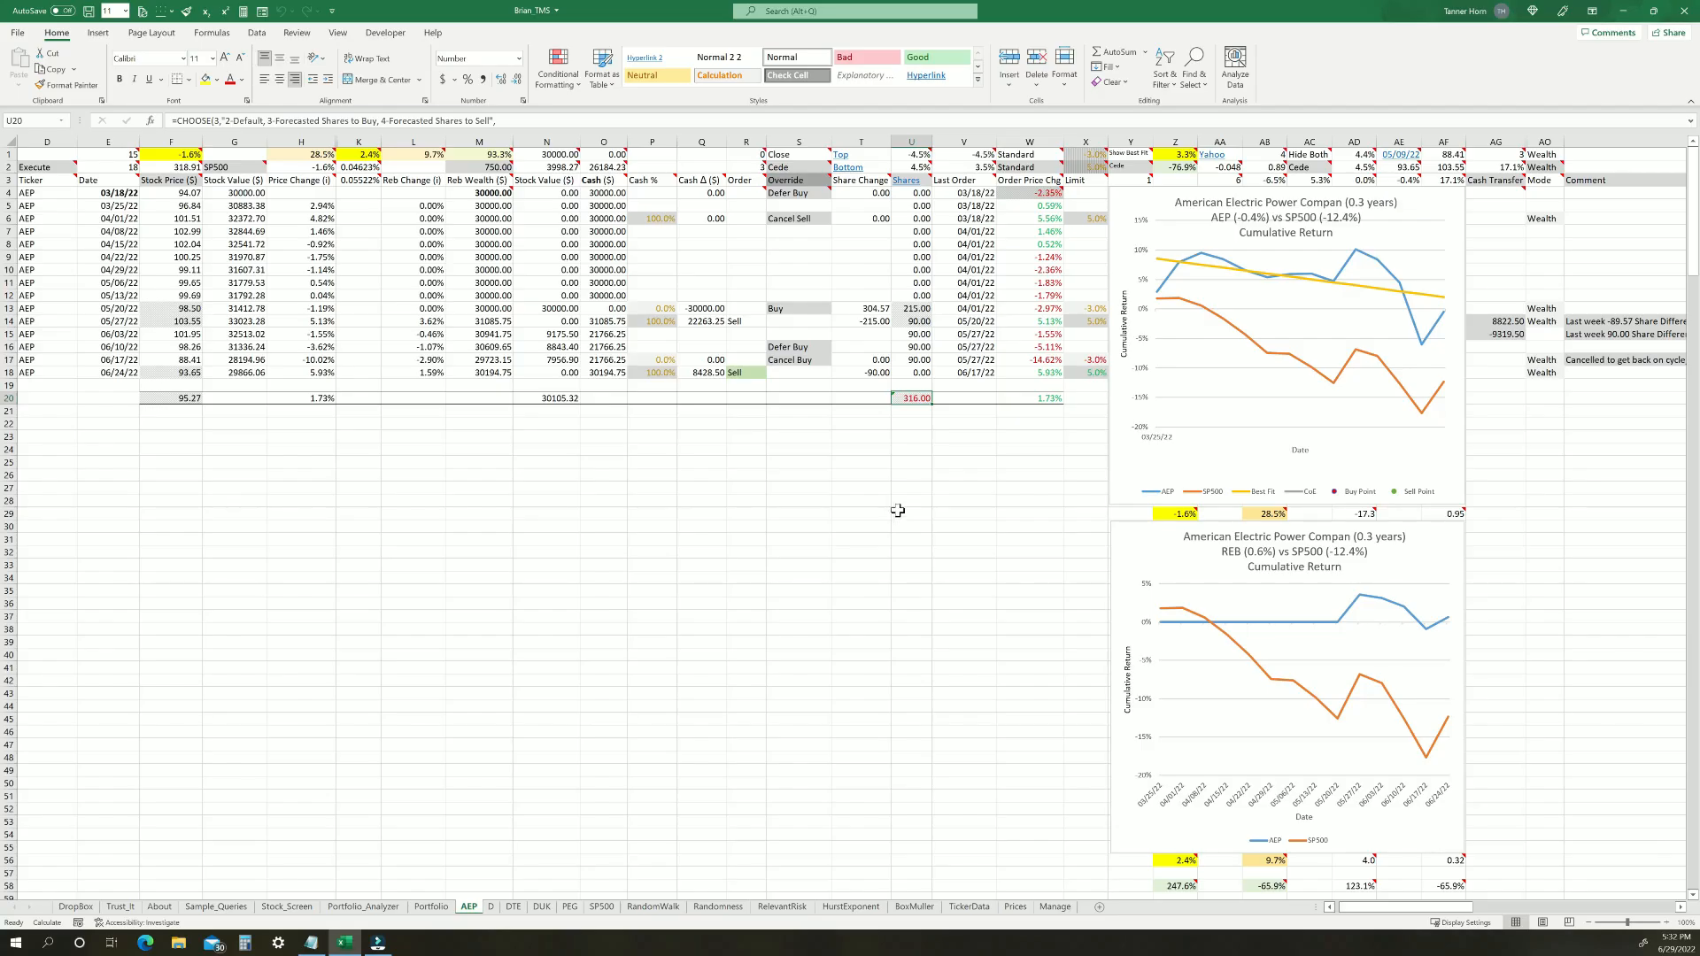
Select the whole Shares column on the AEP sheet to examine its formula and entries
mouse_move(917, 190)
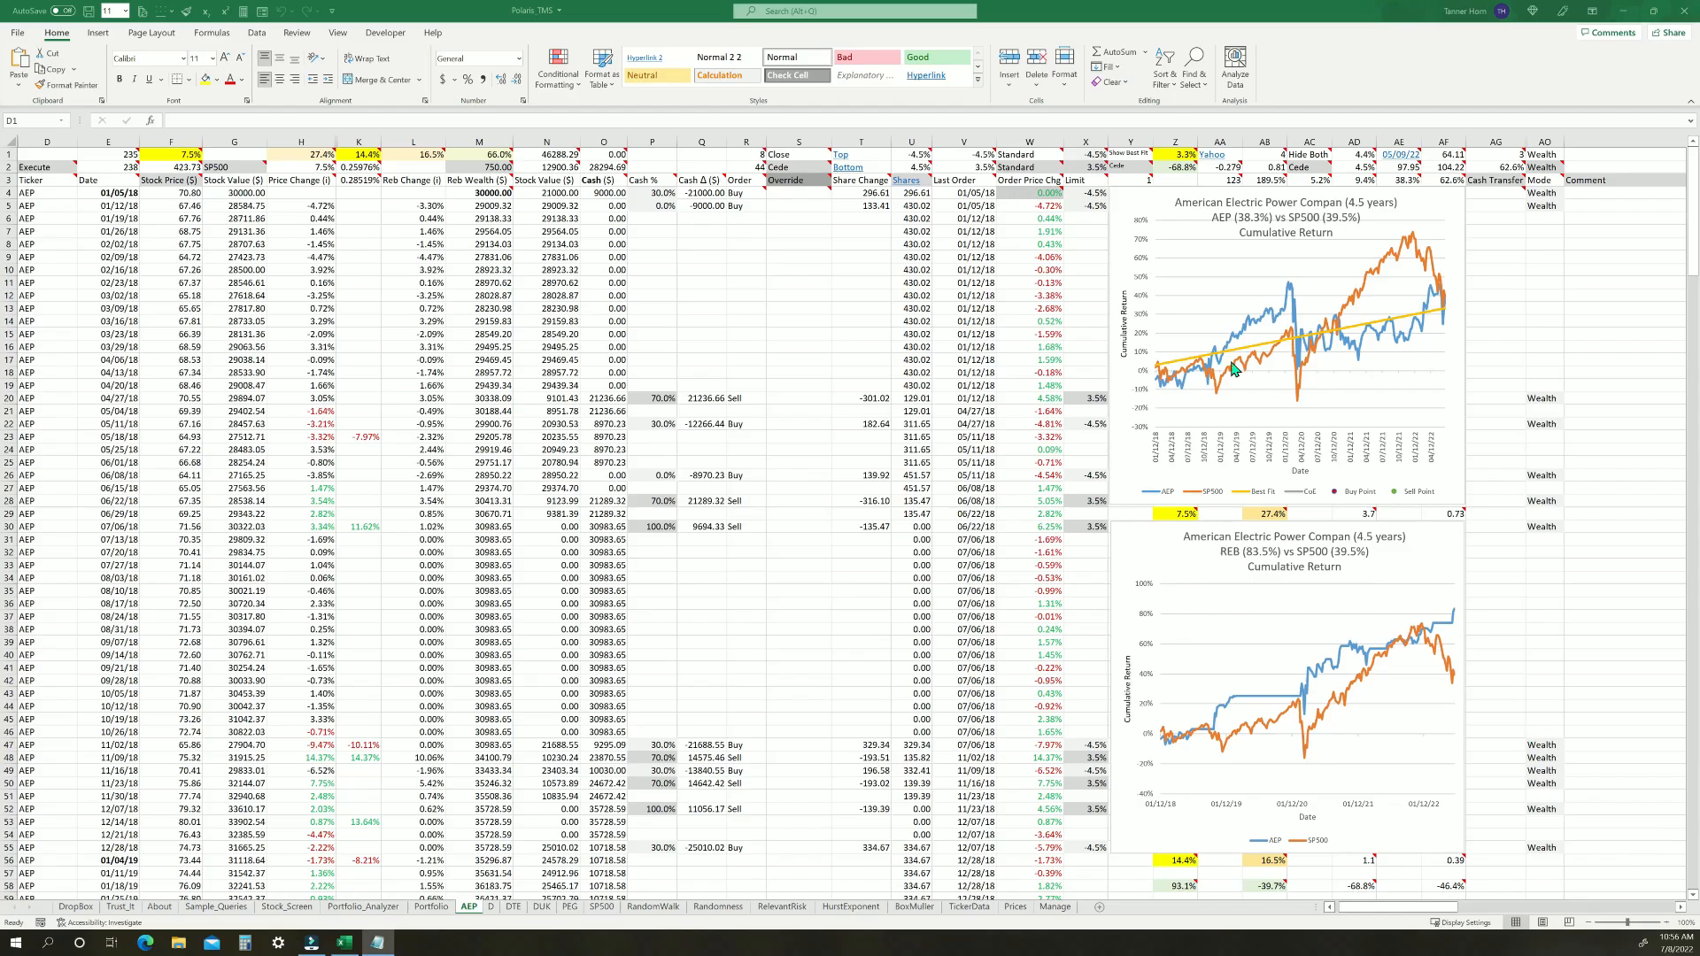
left_click(913, 139)
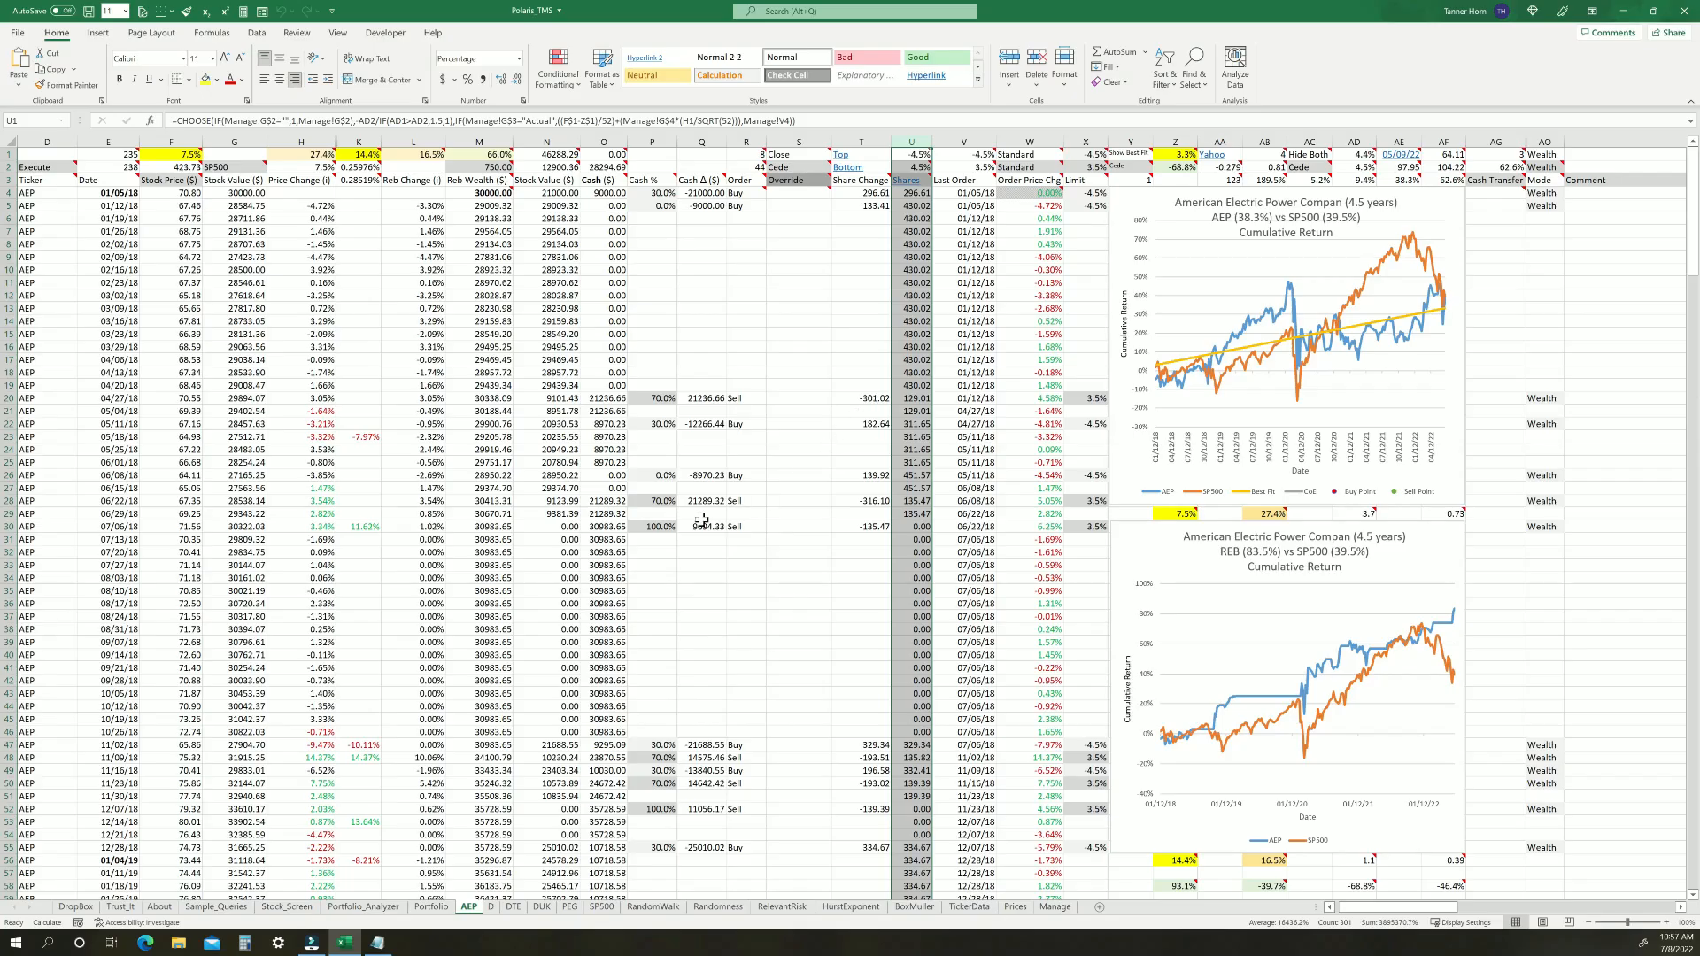
left_click(656, 135)
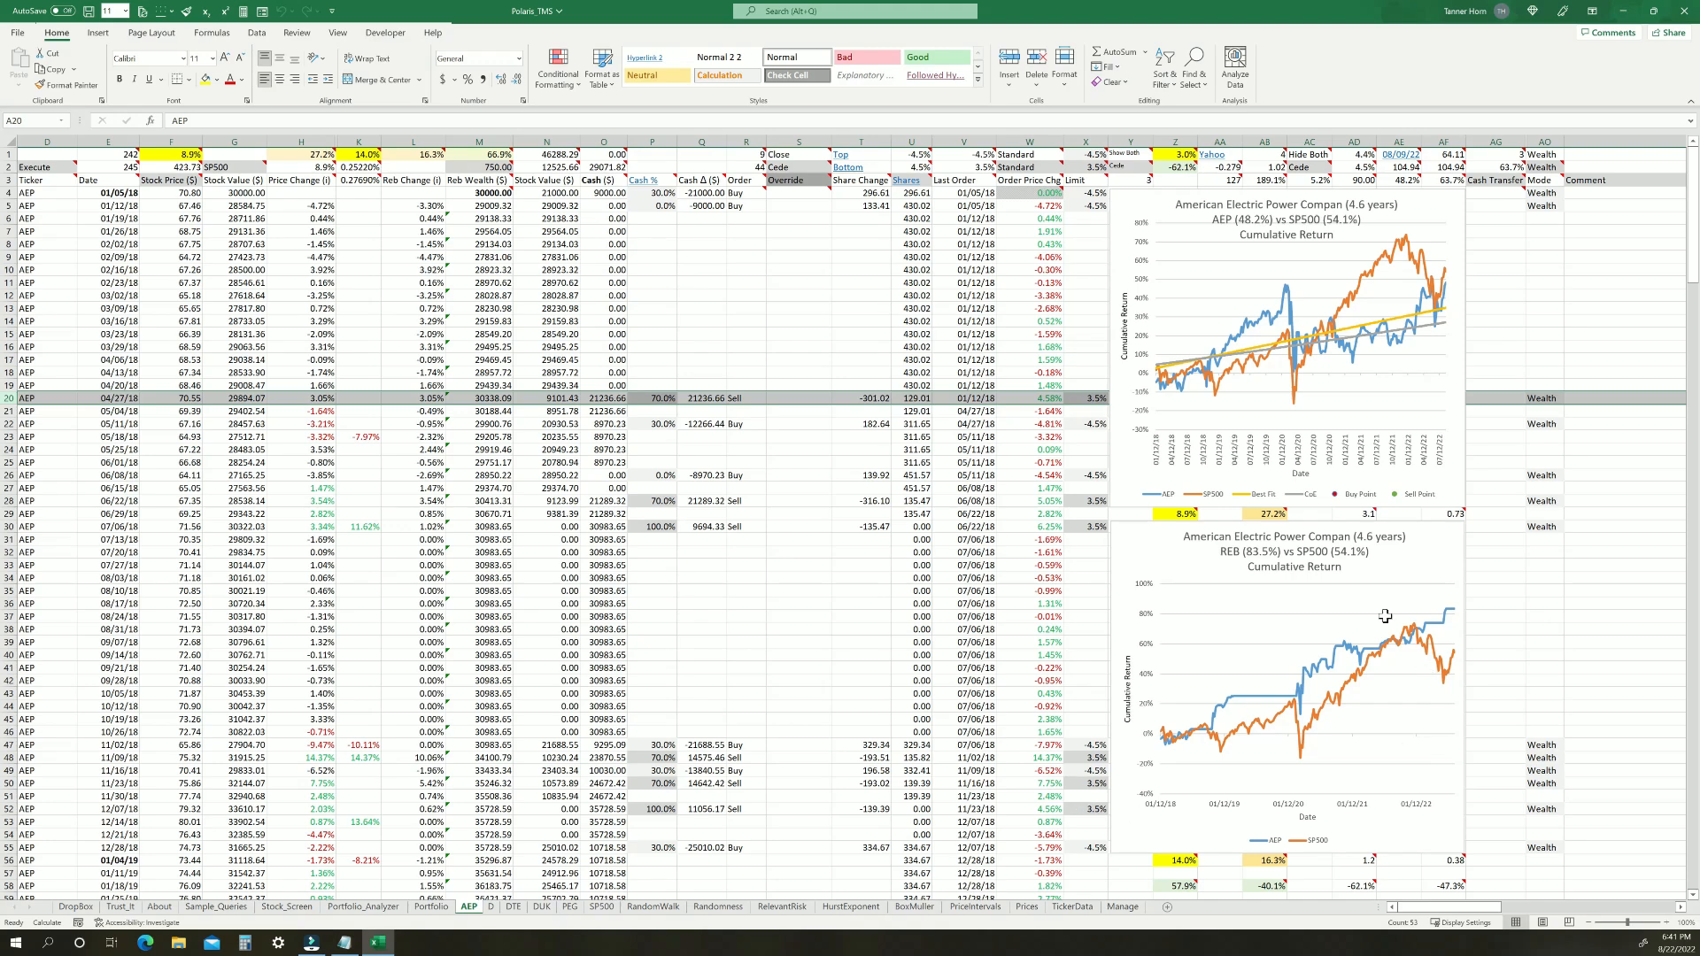
Set the 04/27/18 shares to 130.02 and accept auto-recording the cash and share changes as next week's carry forward
left_click(912, 398)
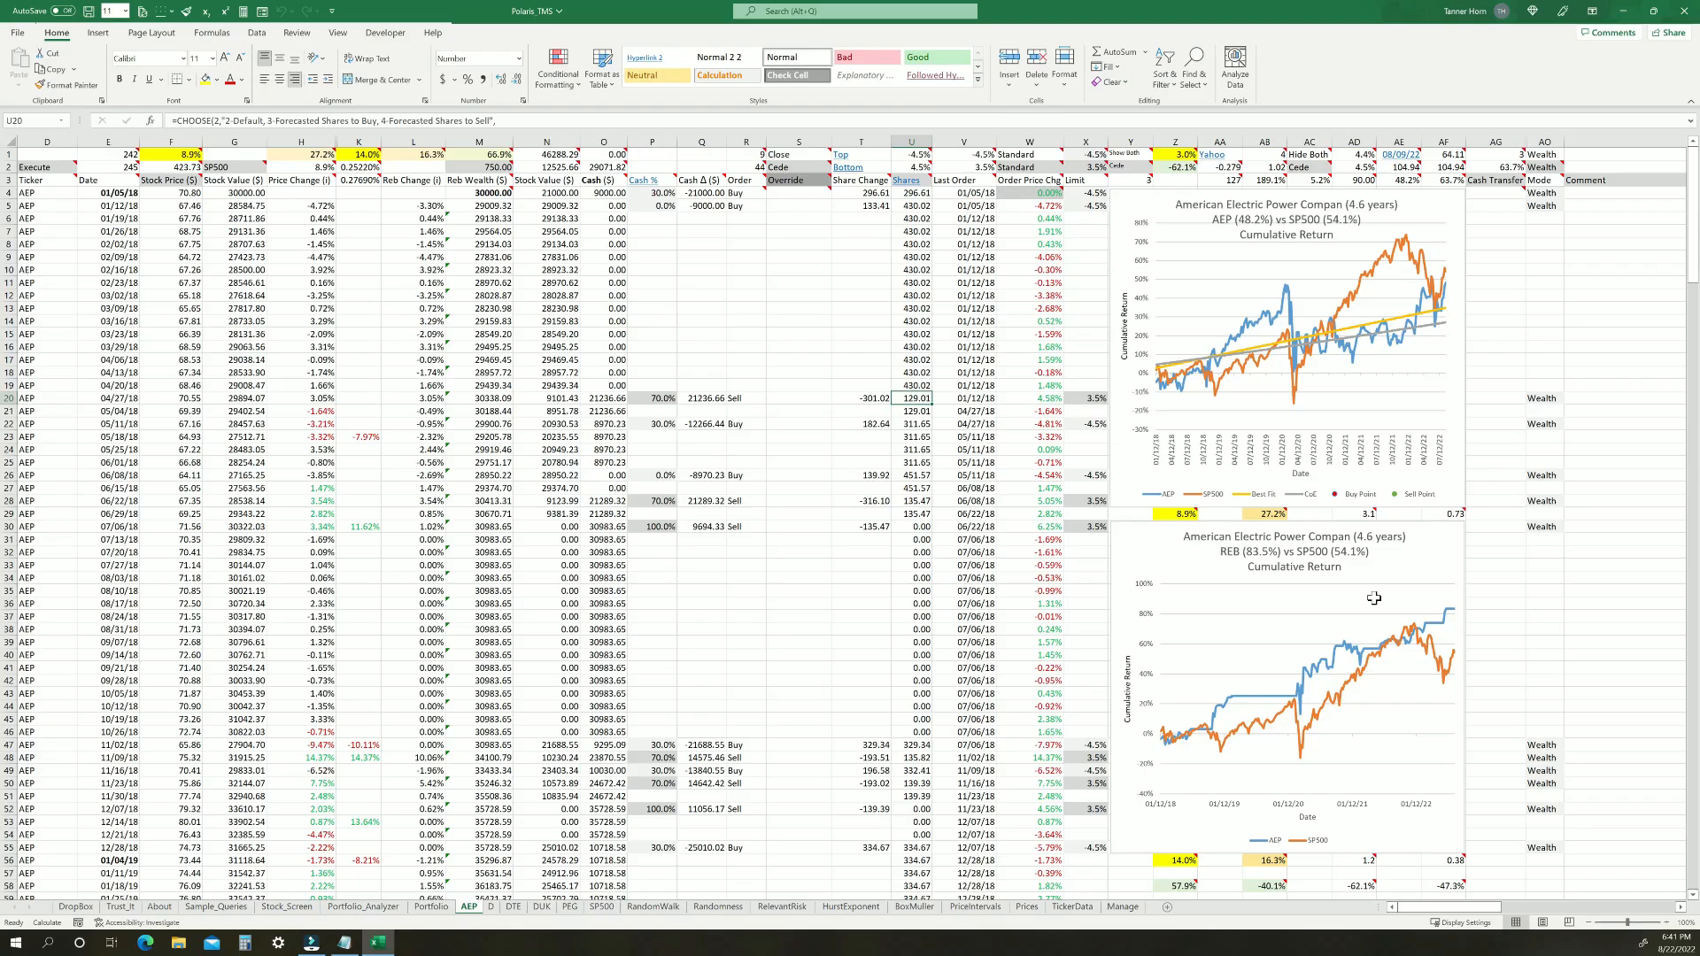
type("130.02")
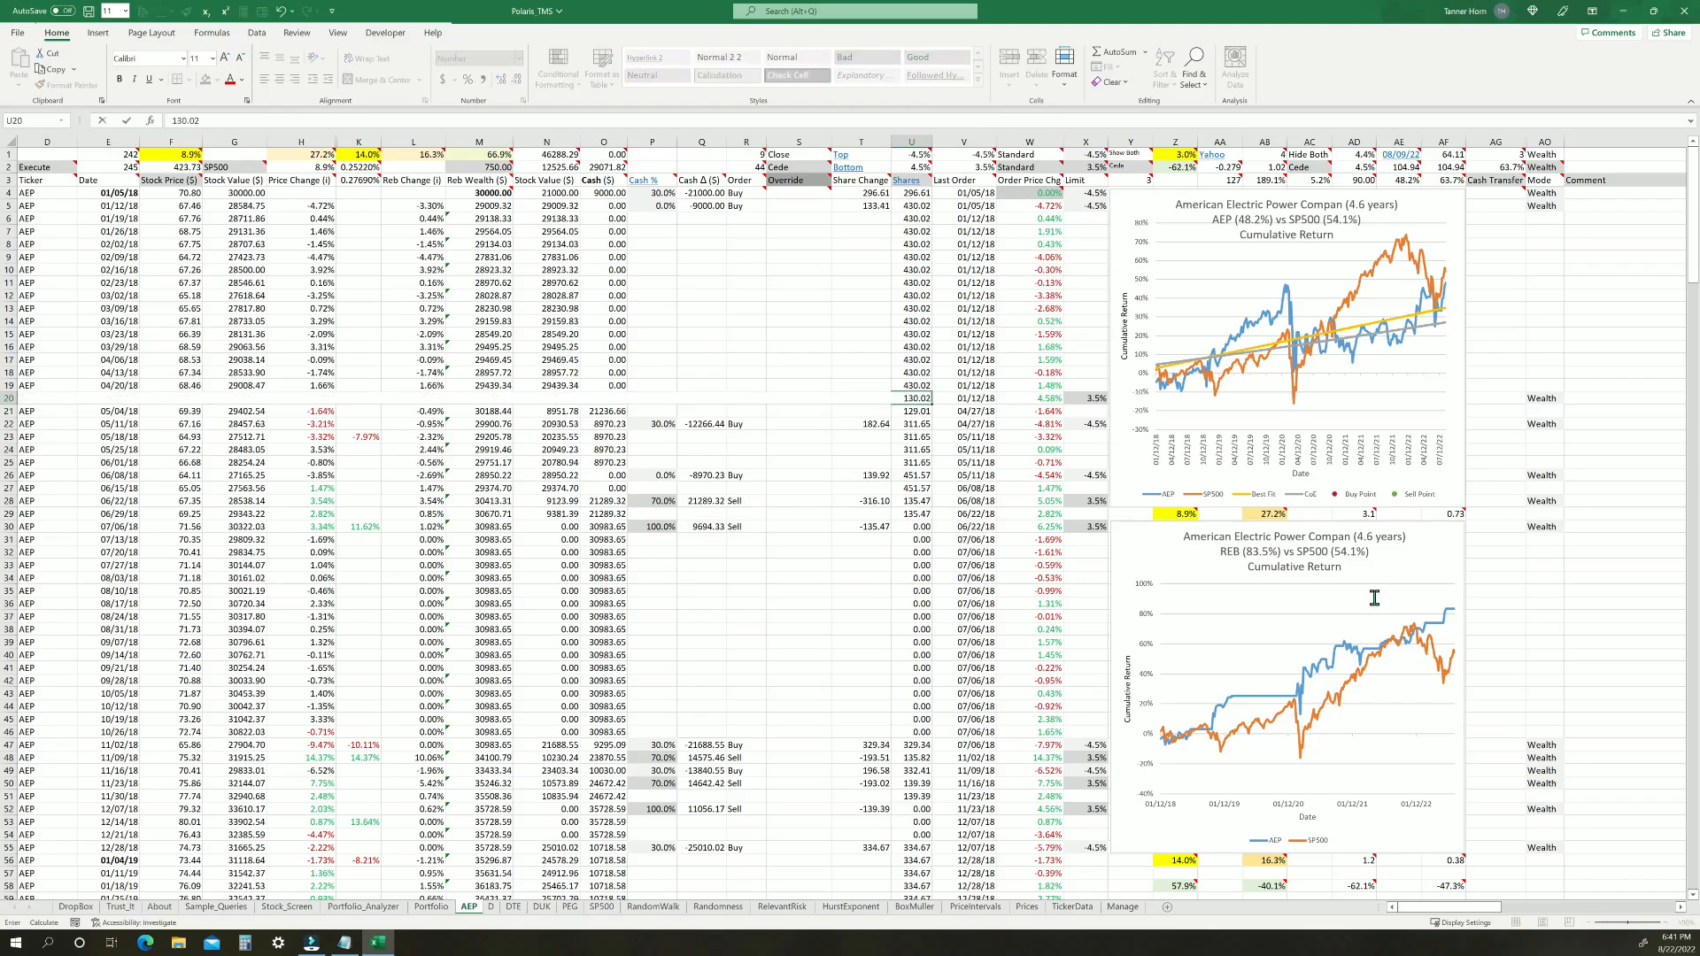
key("Return")
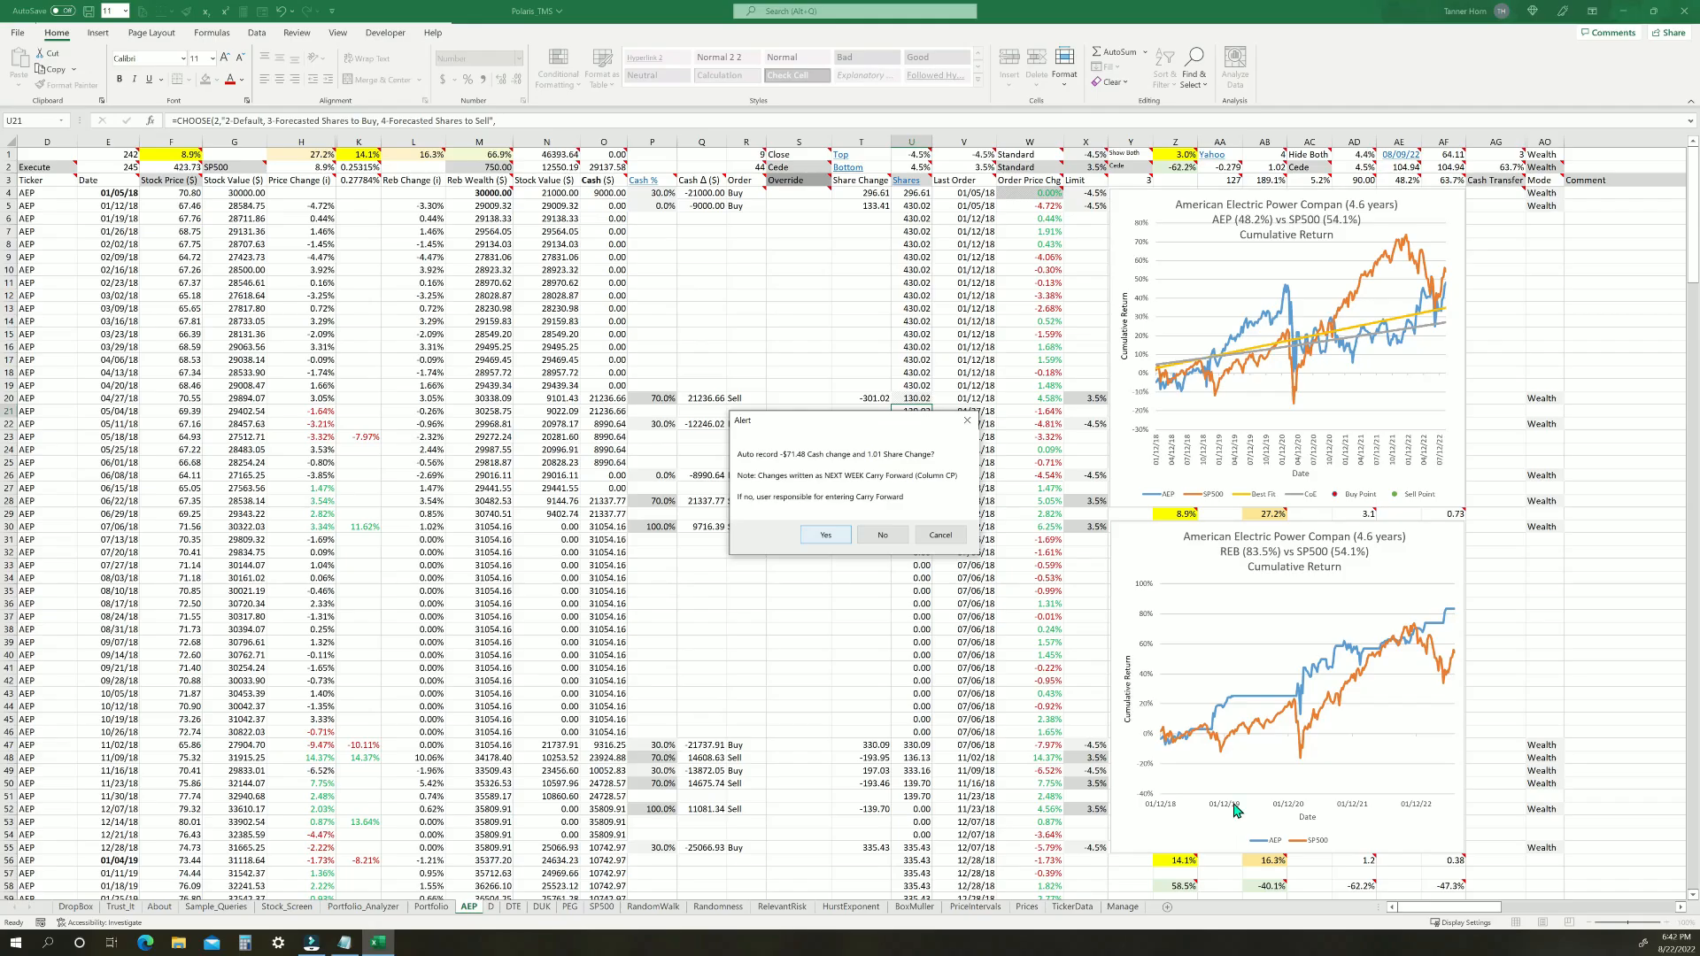
key("Return")
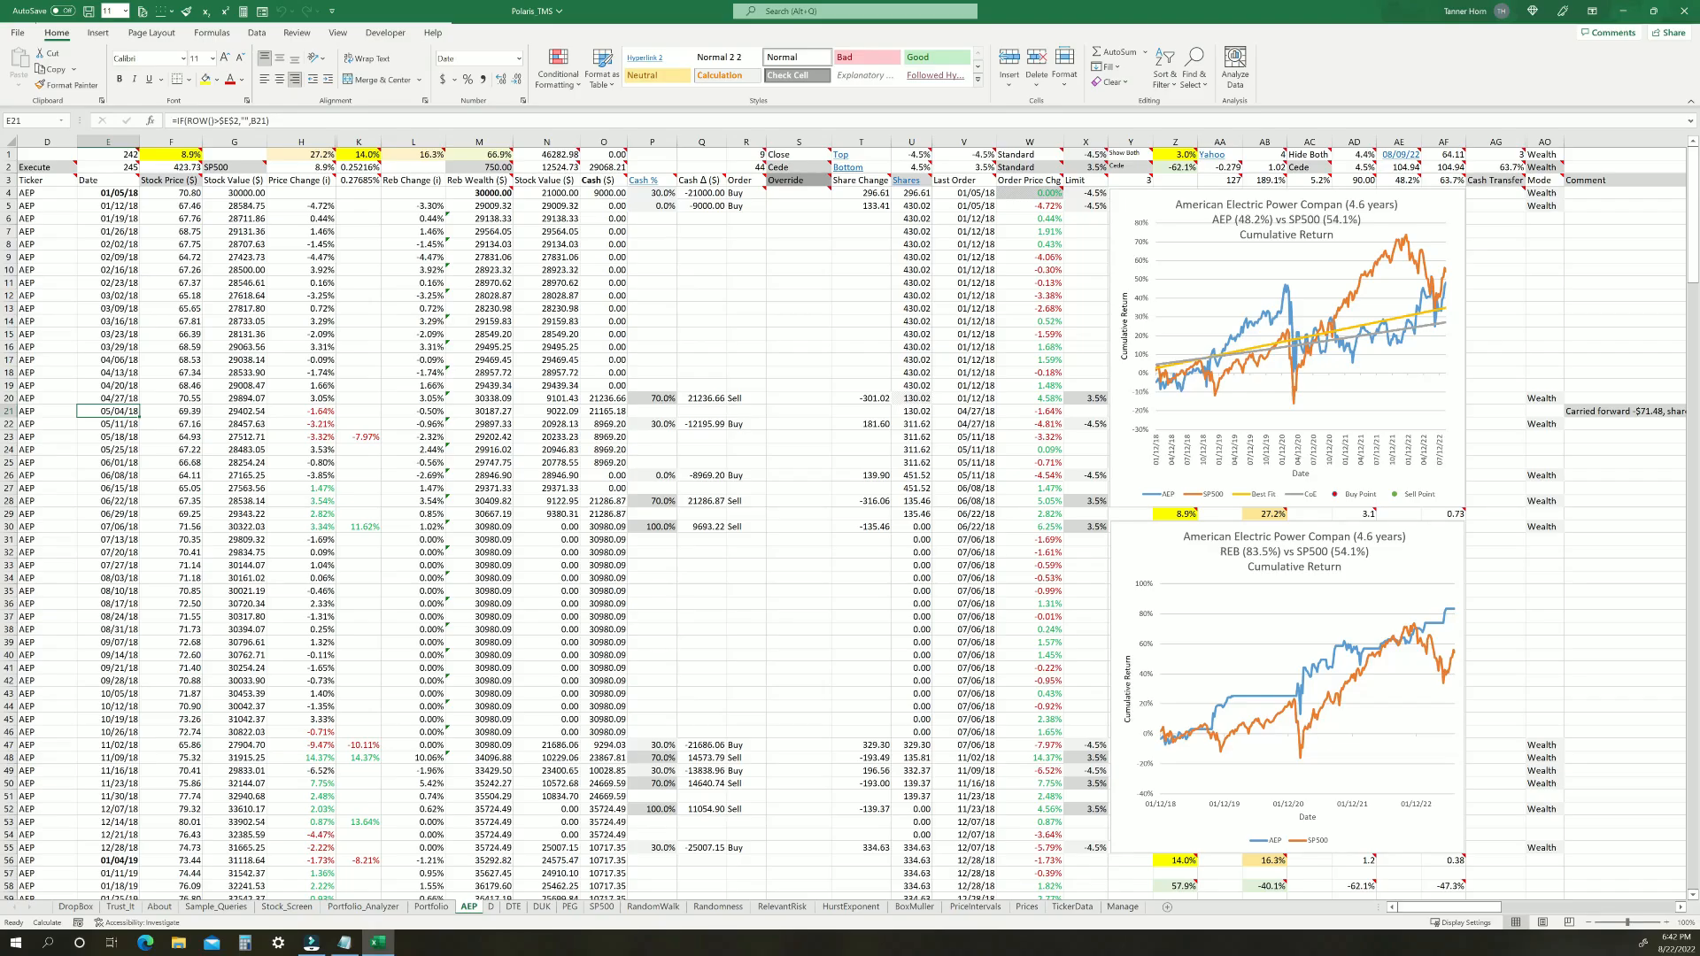
left_click_drag(1470, 906, 1643, 907)
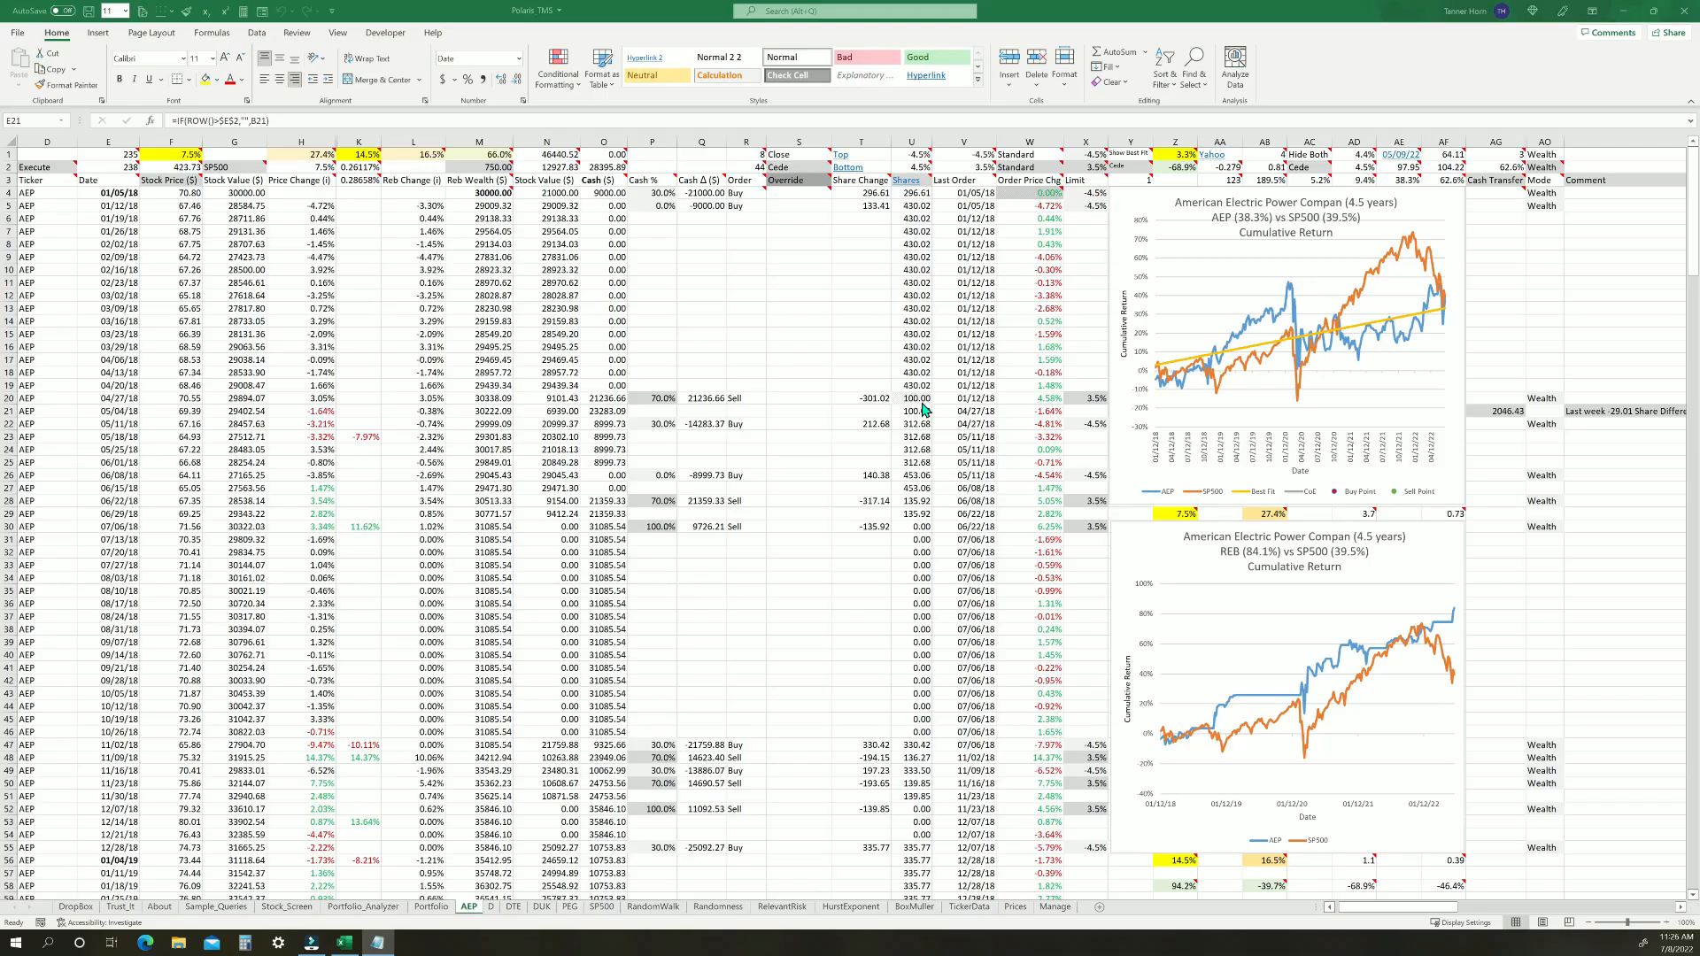
Change the 04/27/18 shares to -100, agreeing to remove entries from row 21 onward and to auto-record the cash and share changes
left_click(918, 400)
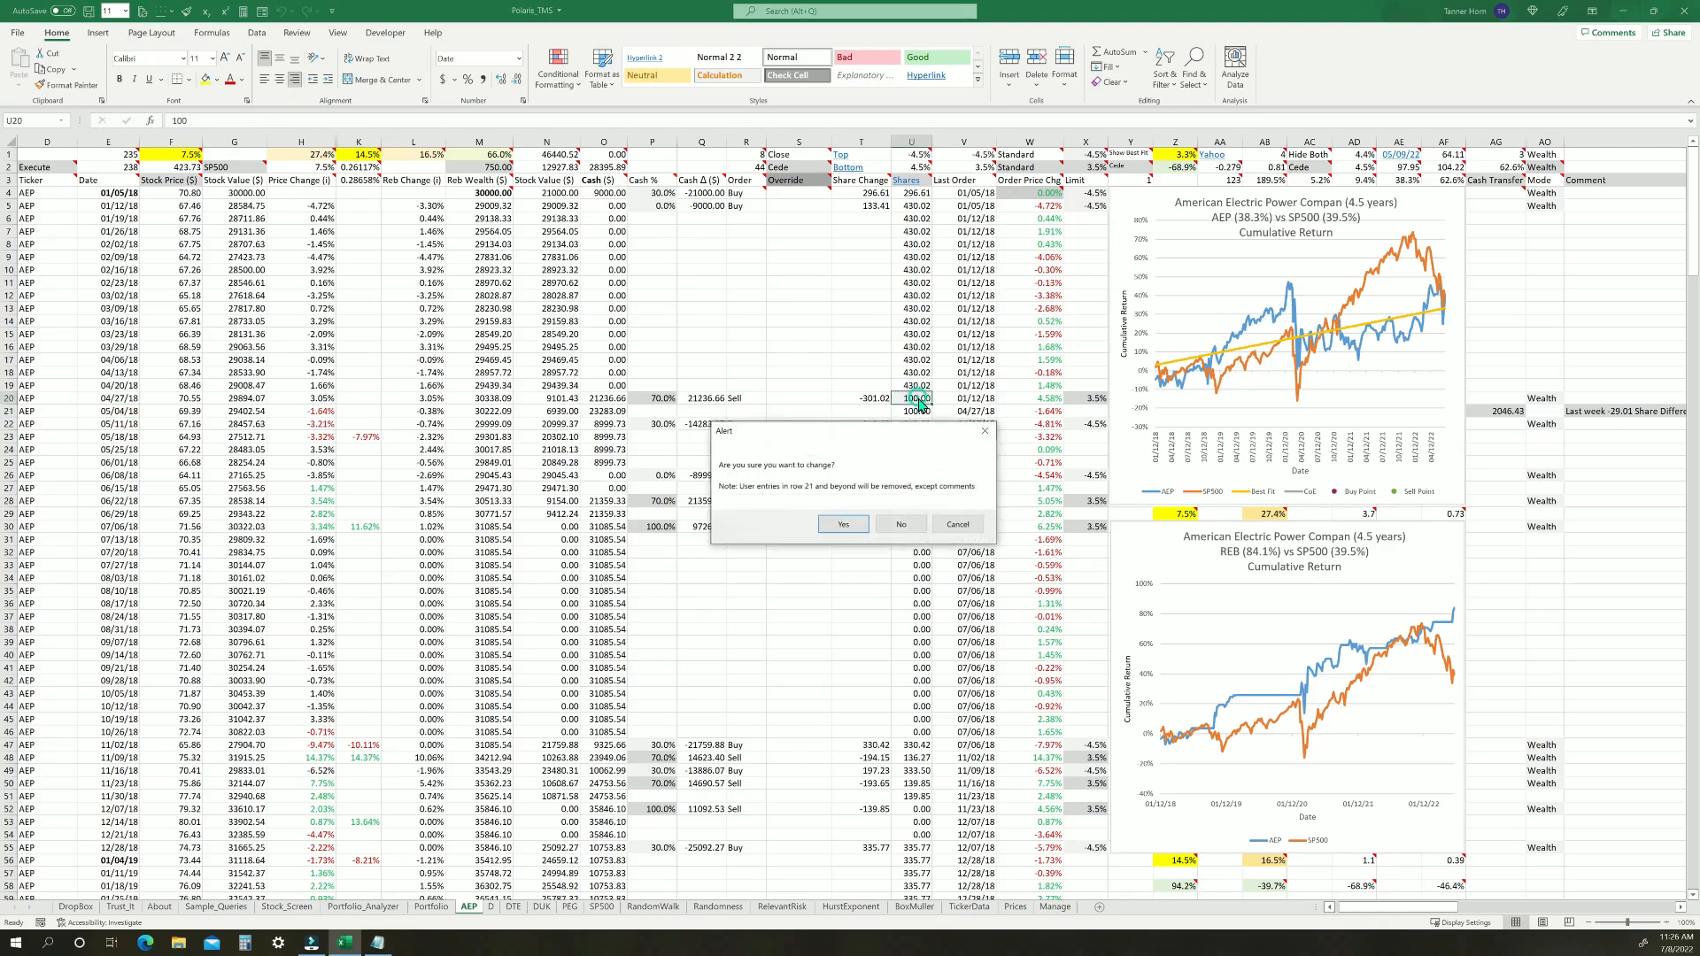
left_click(846, 522)
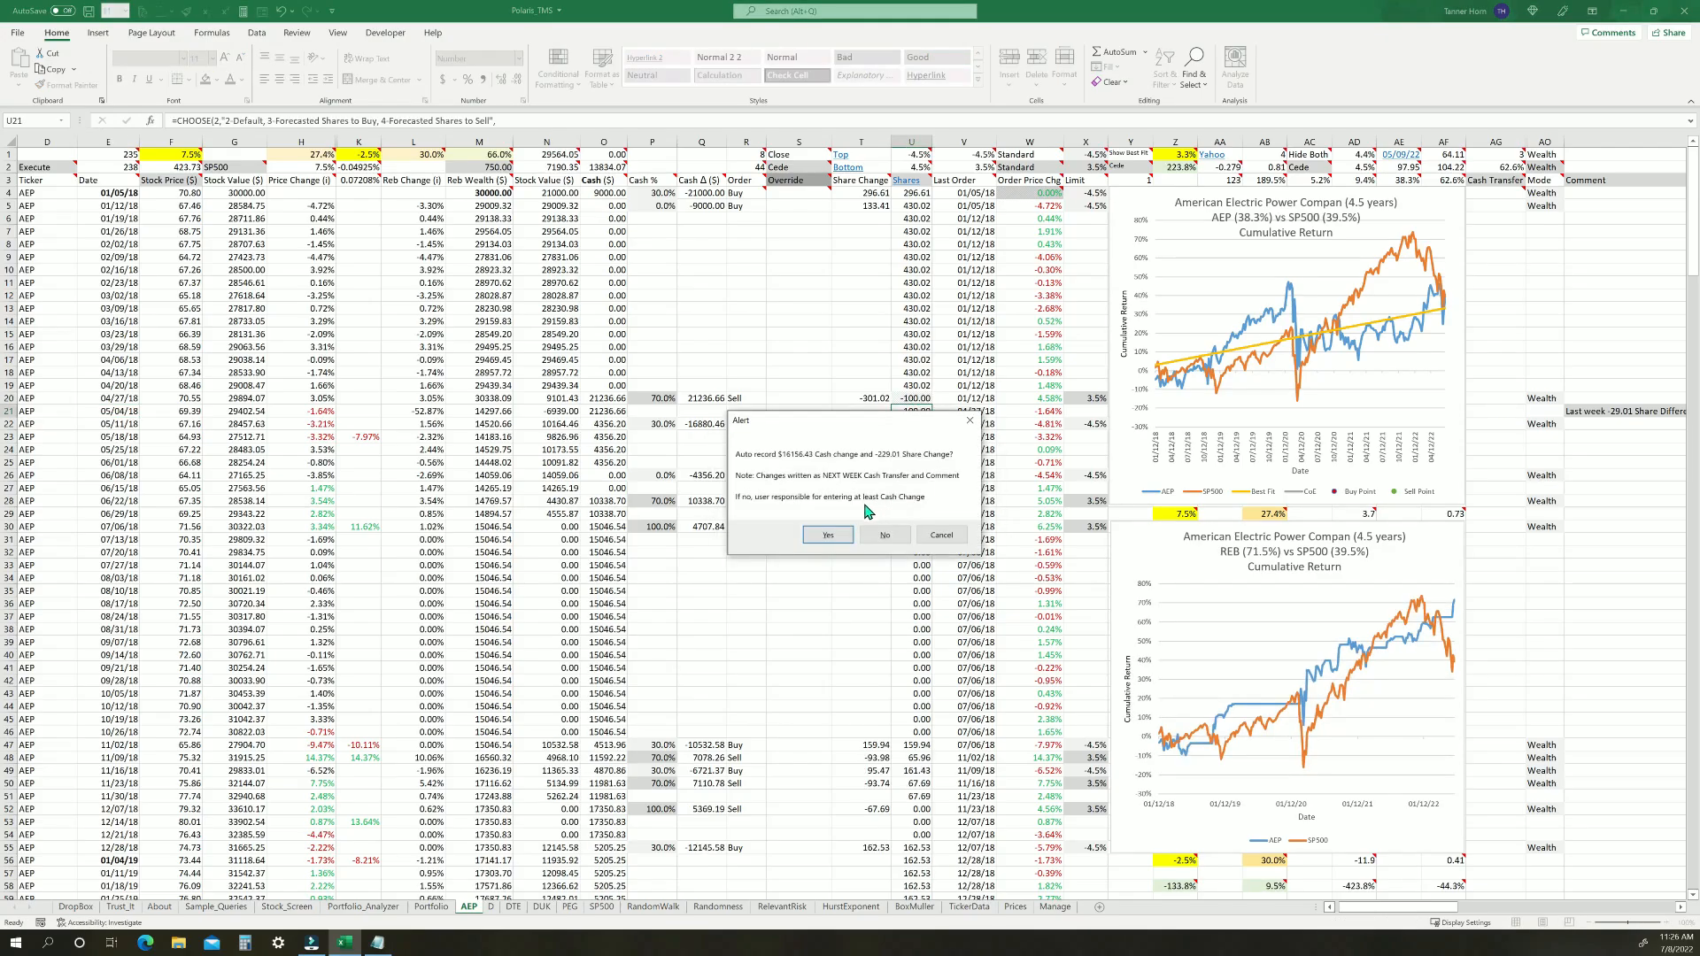
left_click(821, 535)
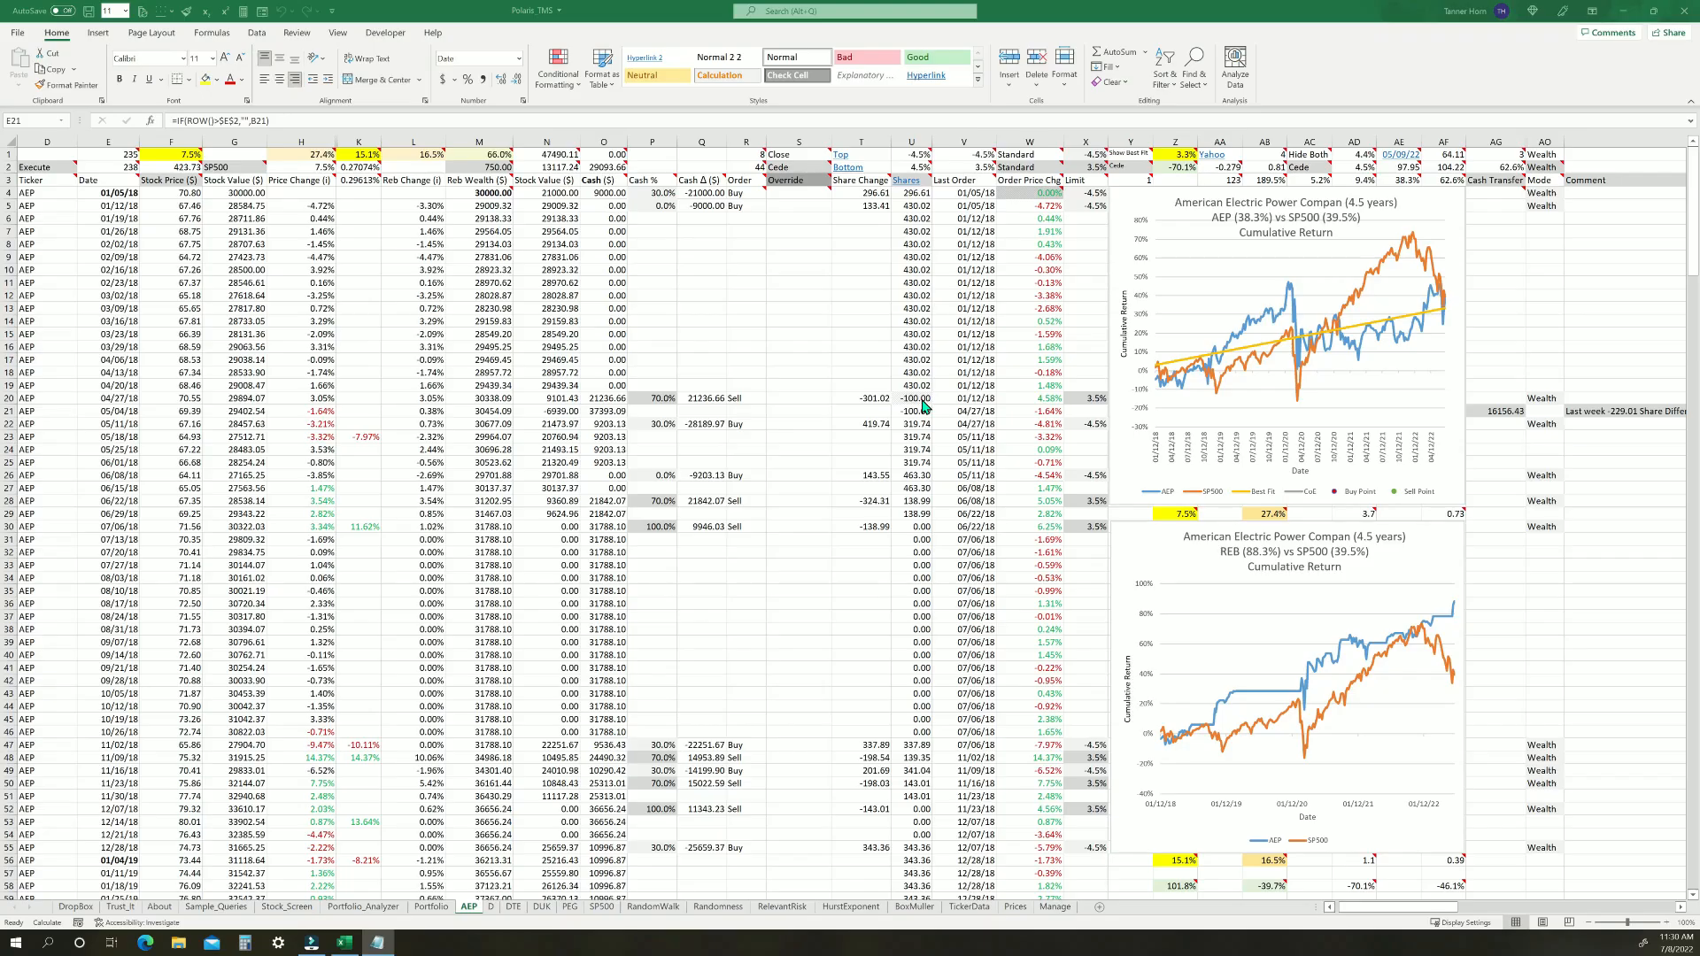
left_click(922, 401)
left_click(917, 398)
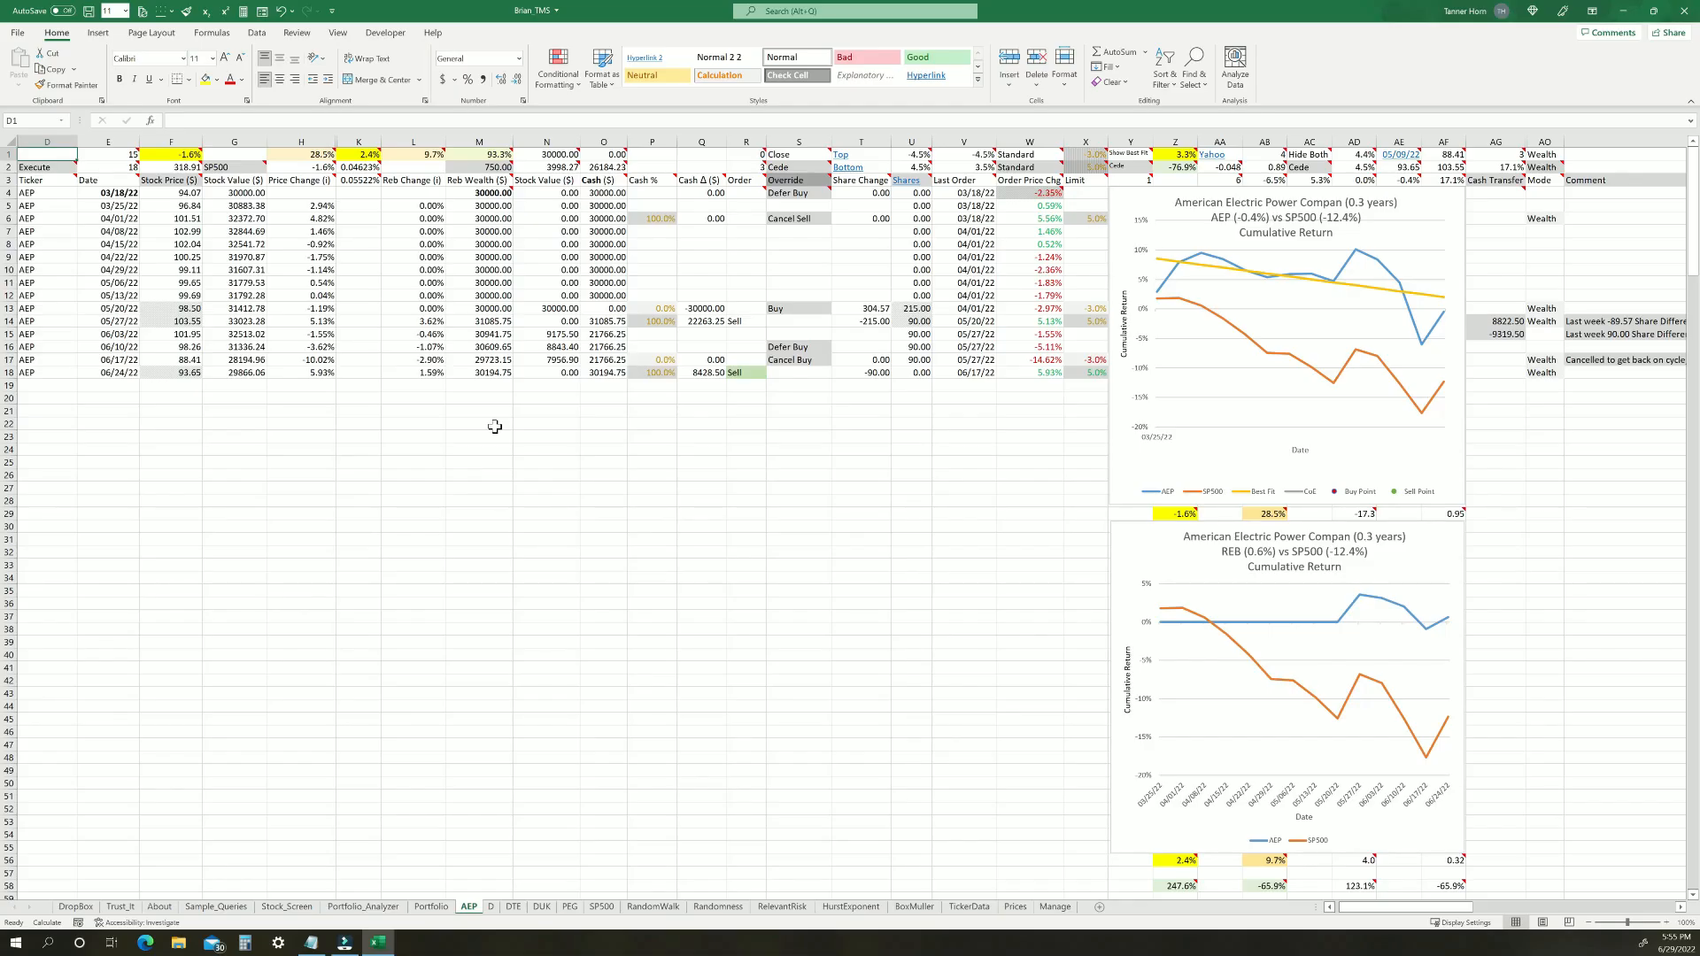
Highlight the Shares column and the 06/24/22 row to examine that week's sell order
left_click(912, 141)
left_click(8, 372)
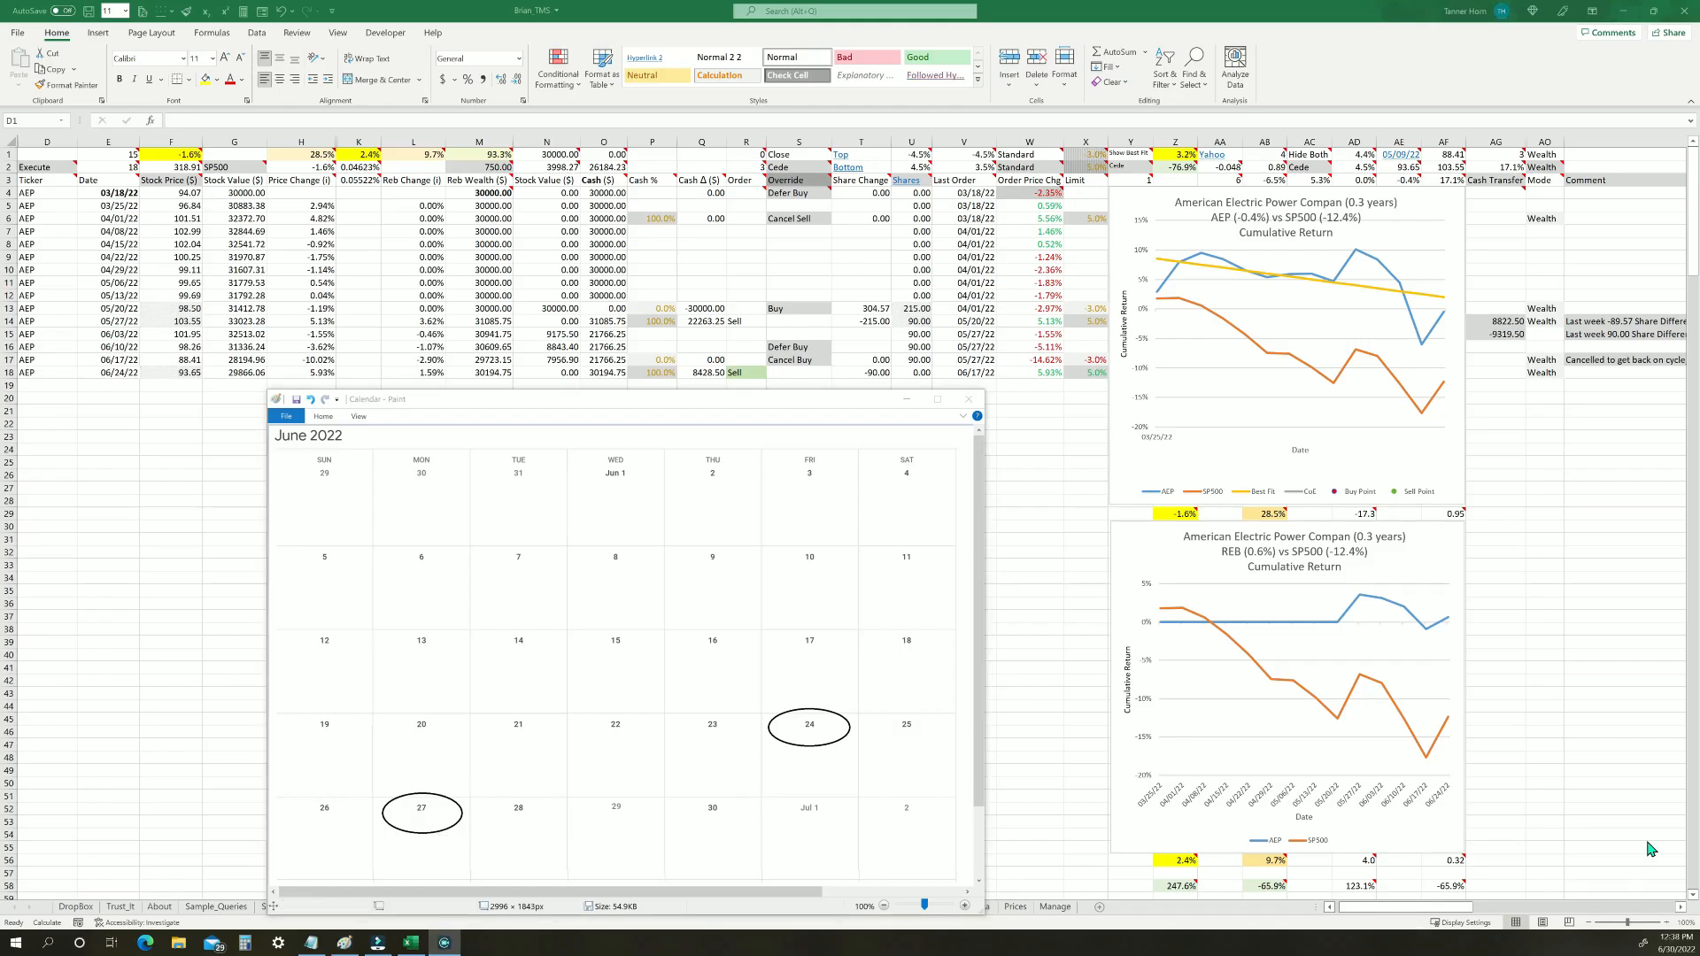
left_click(30, 373)
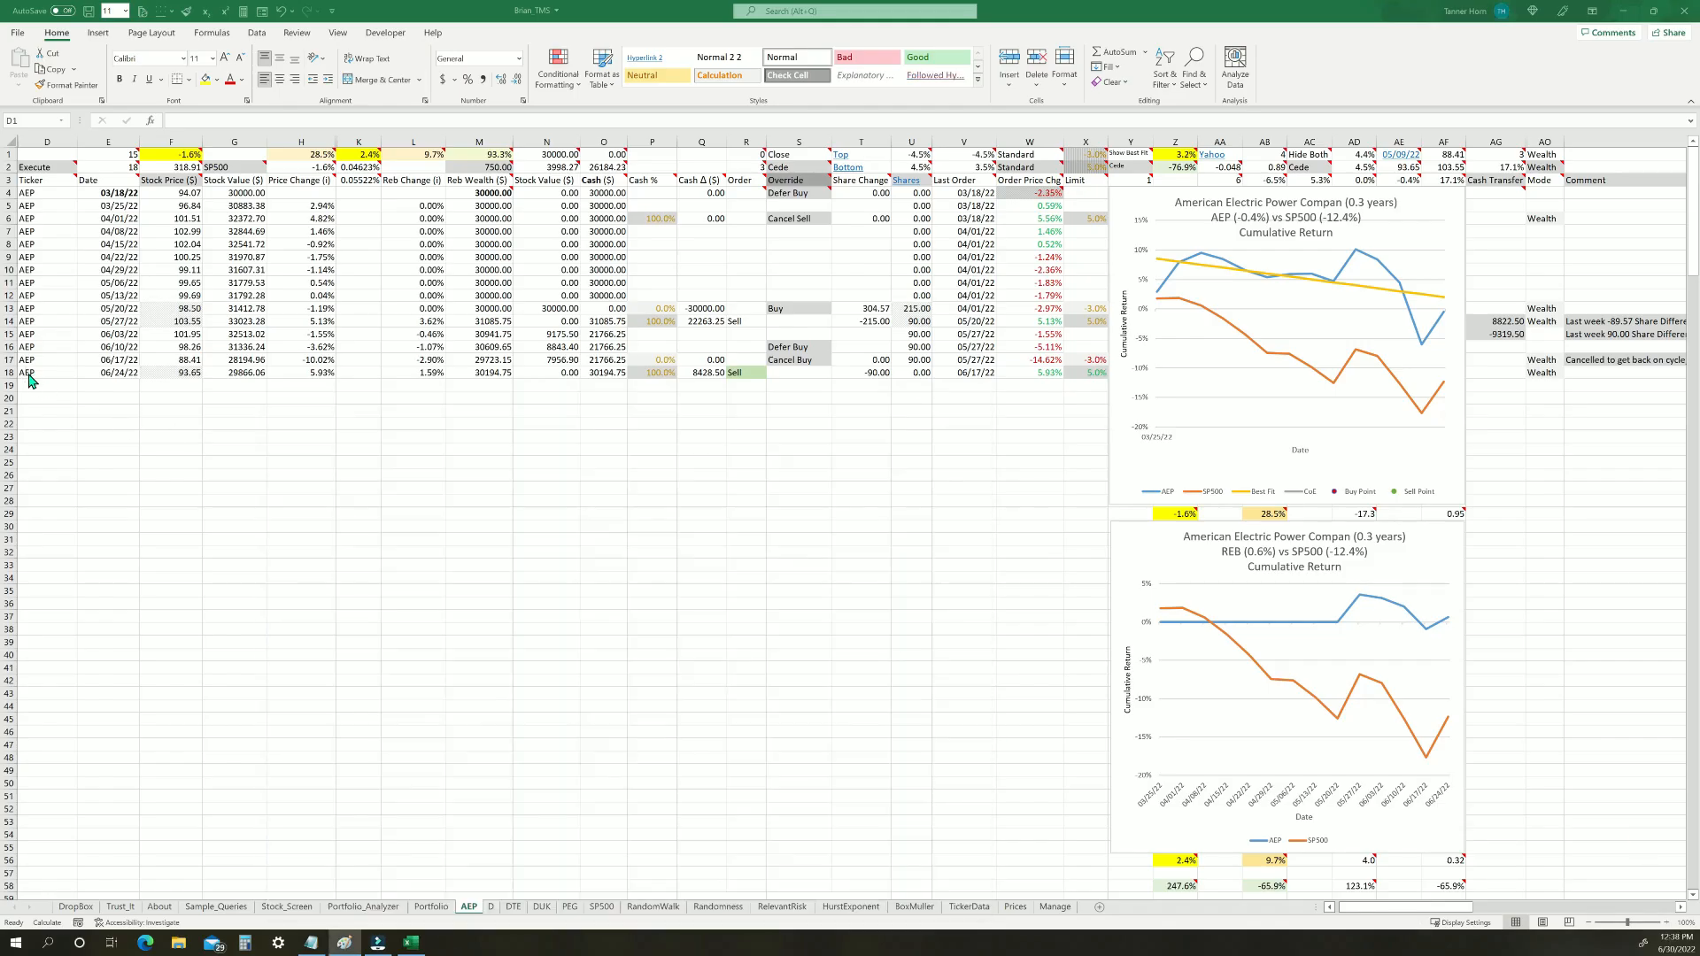
left_click(9, 373)
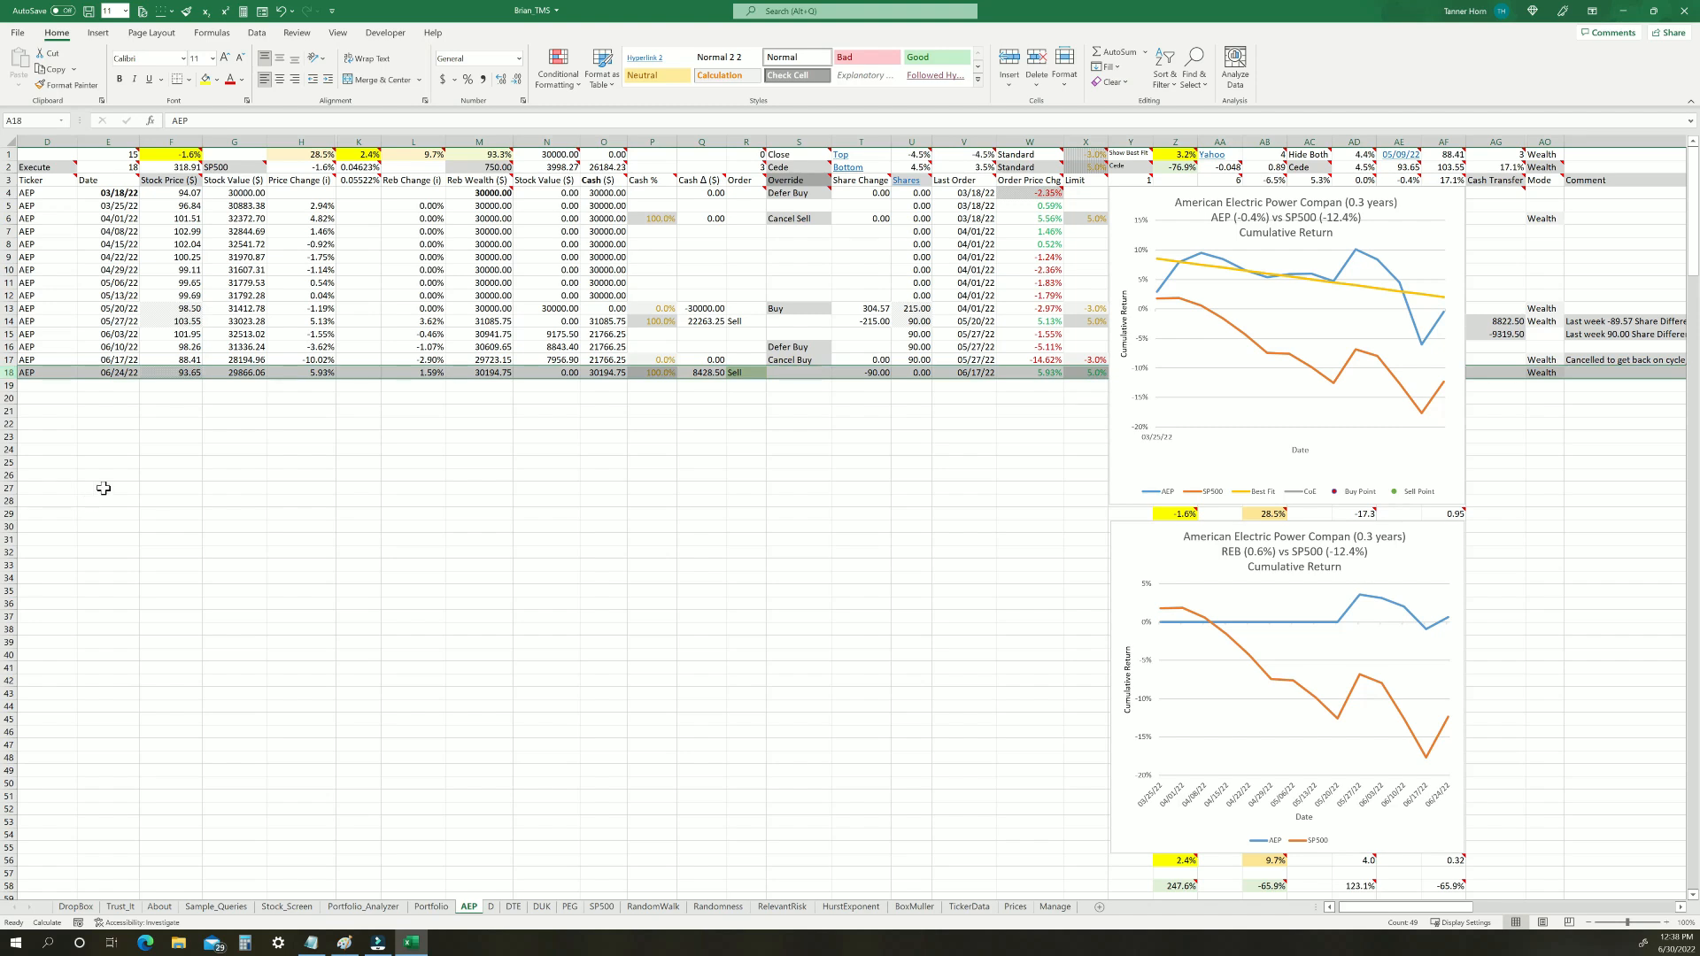
Check the circled dates in the June 2022 calendar in Paint, then return to Excel and inspect the 06/24/22 stock price and date
left_click(344, 942)
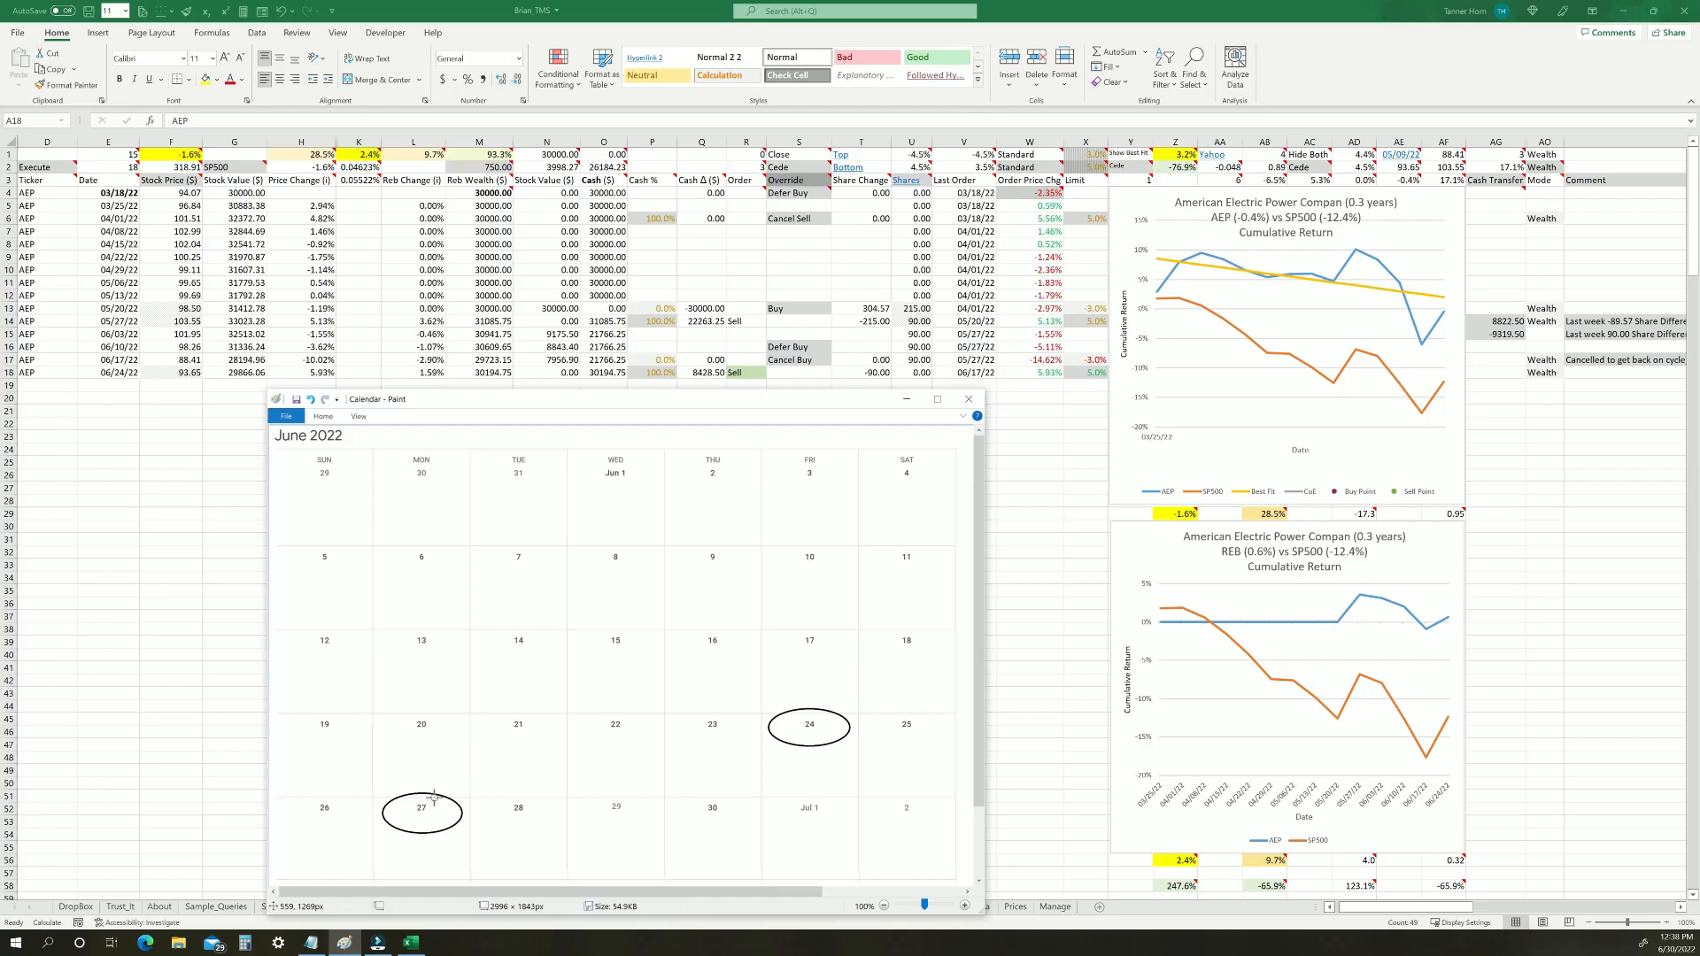
left_click(181, 383)
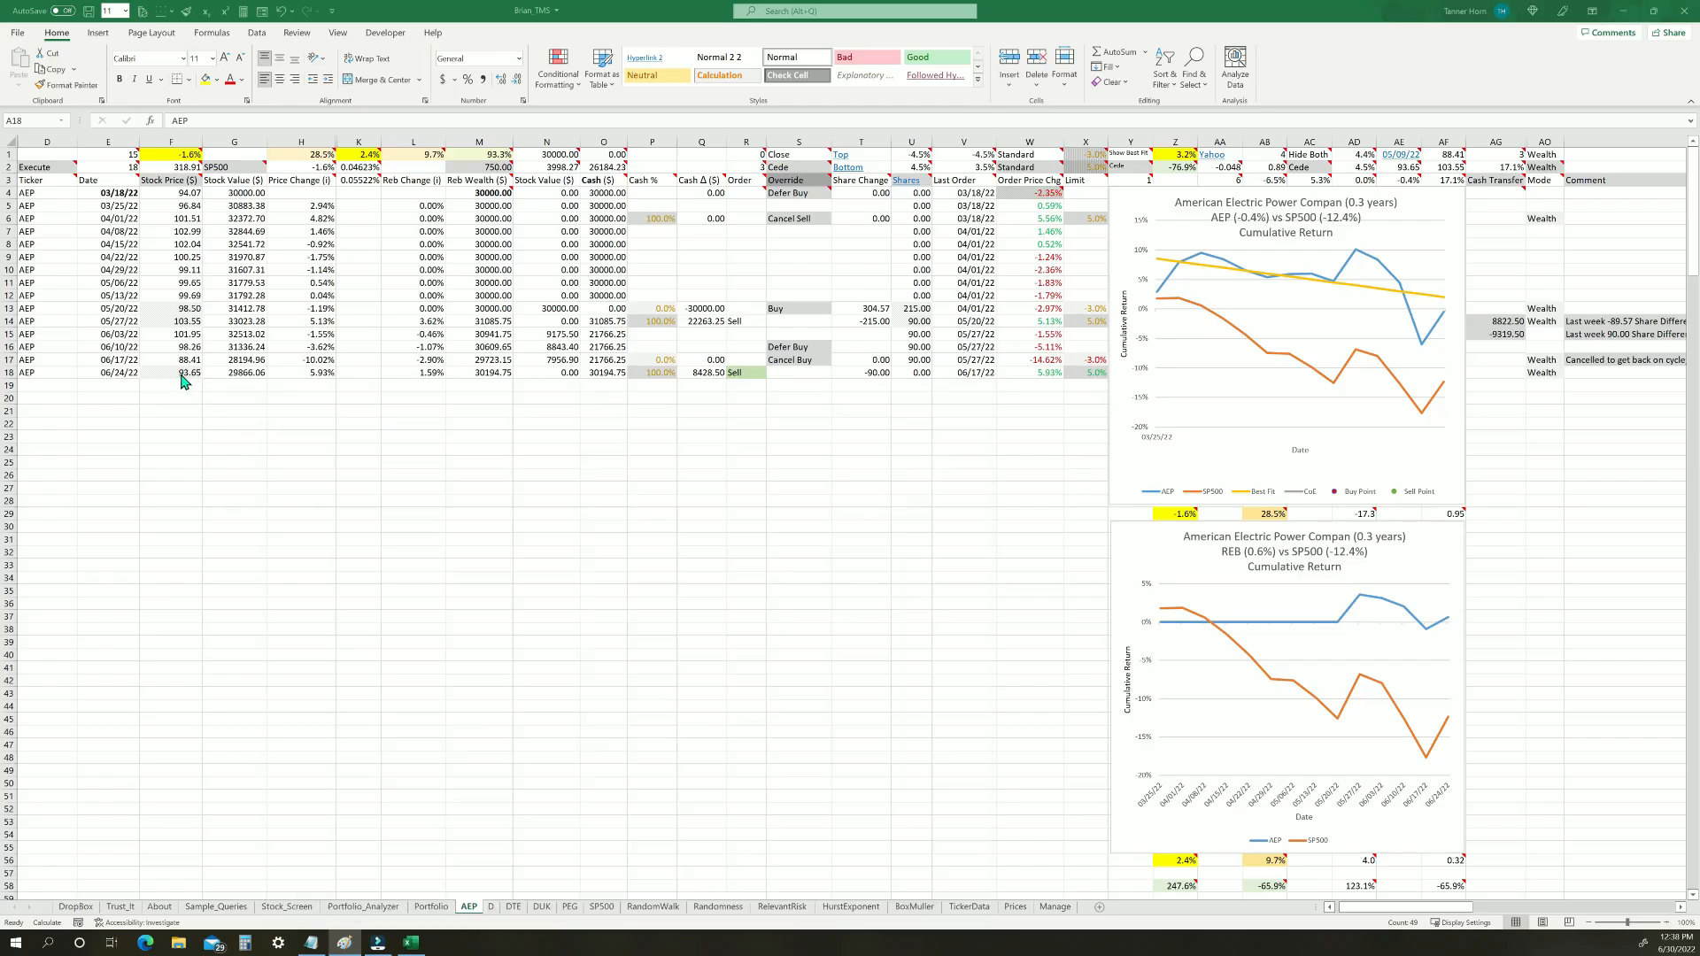
left_click(183, 370)
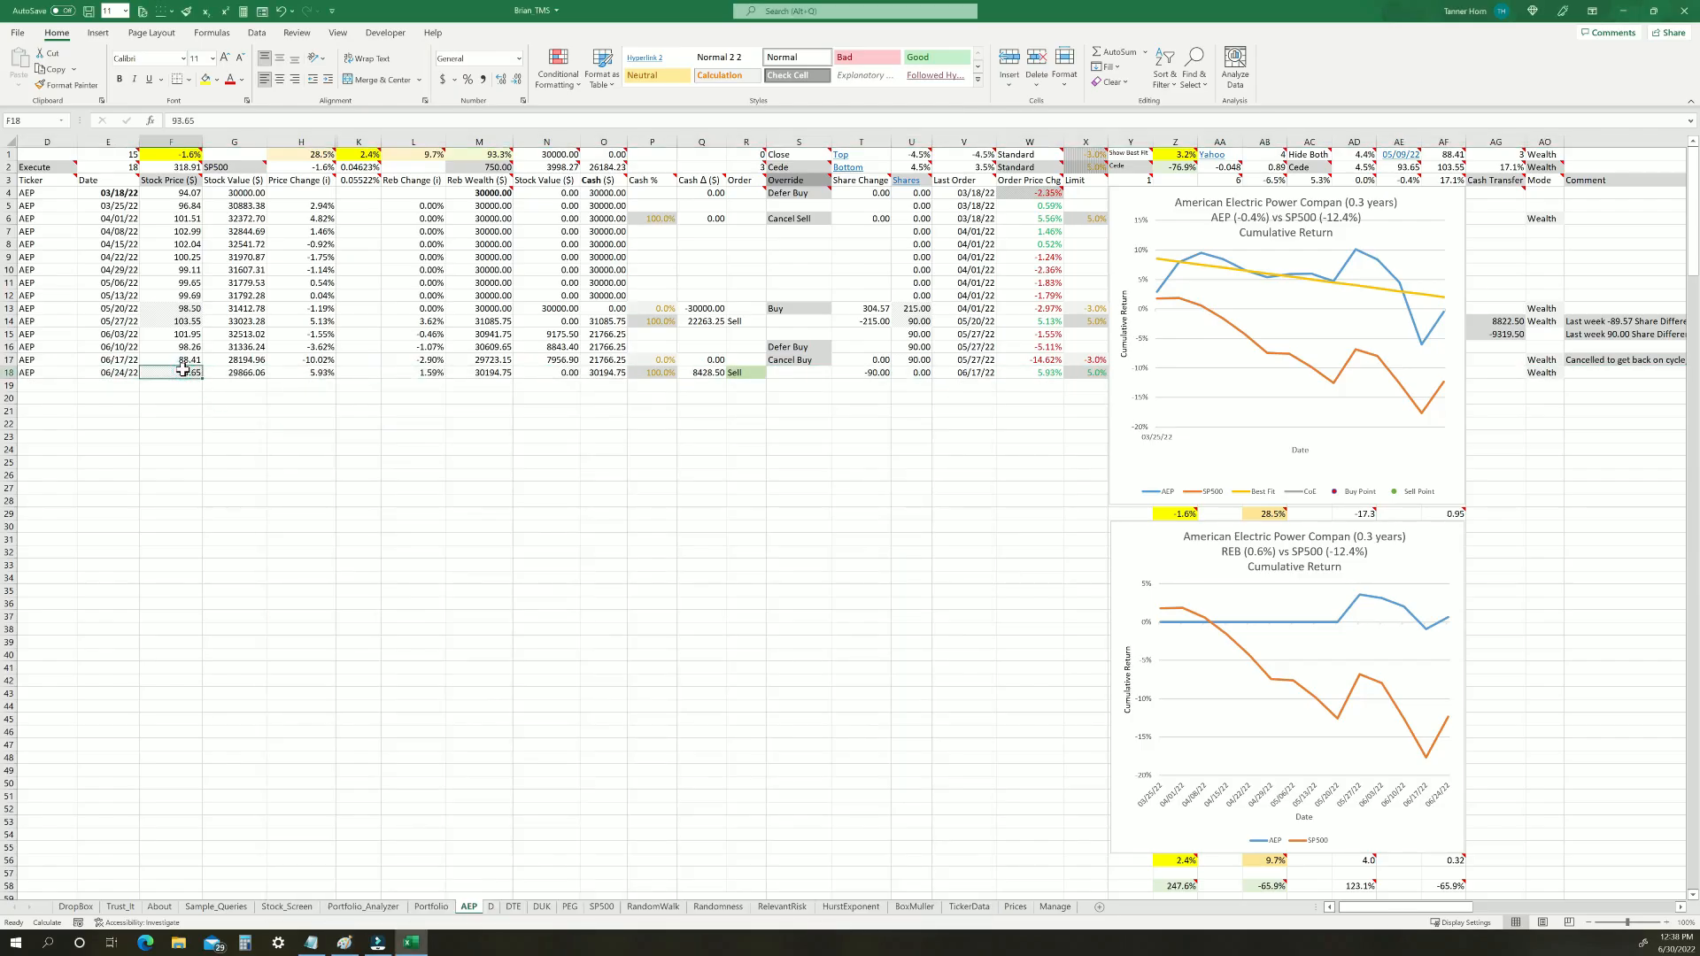
key("Left")
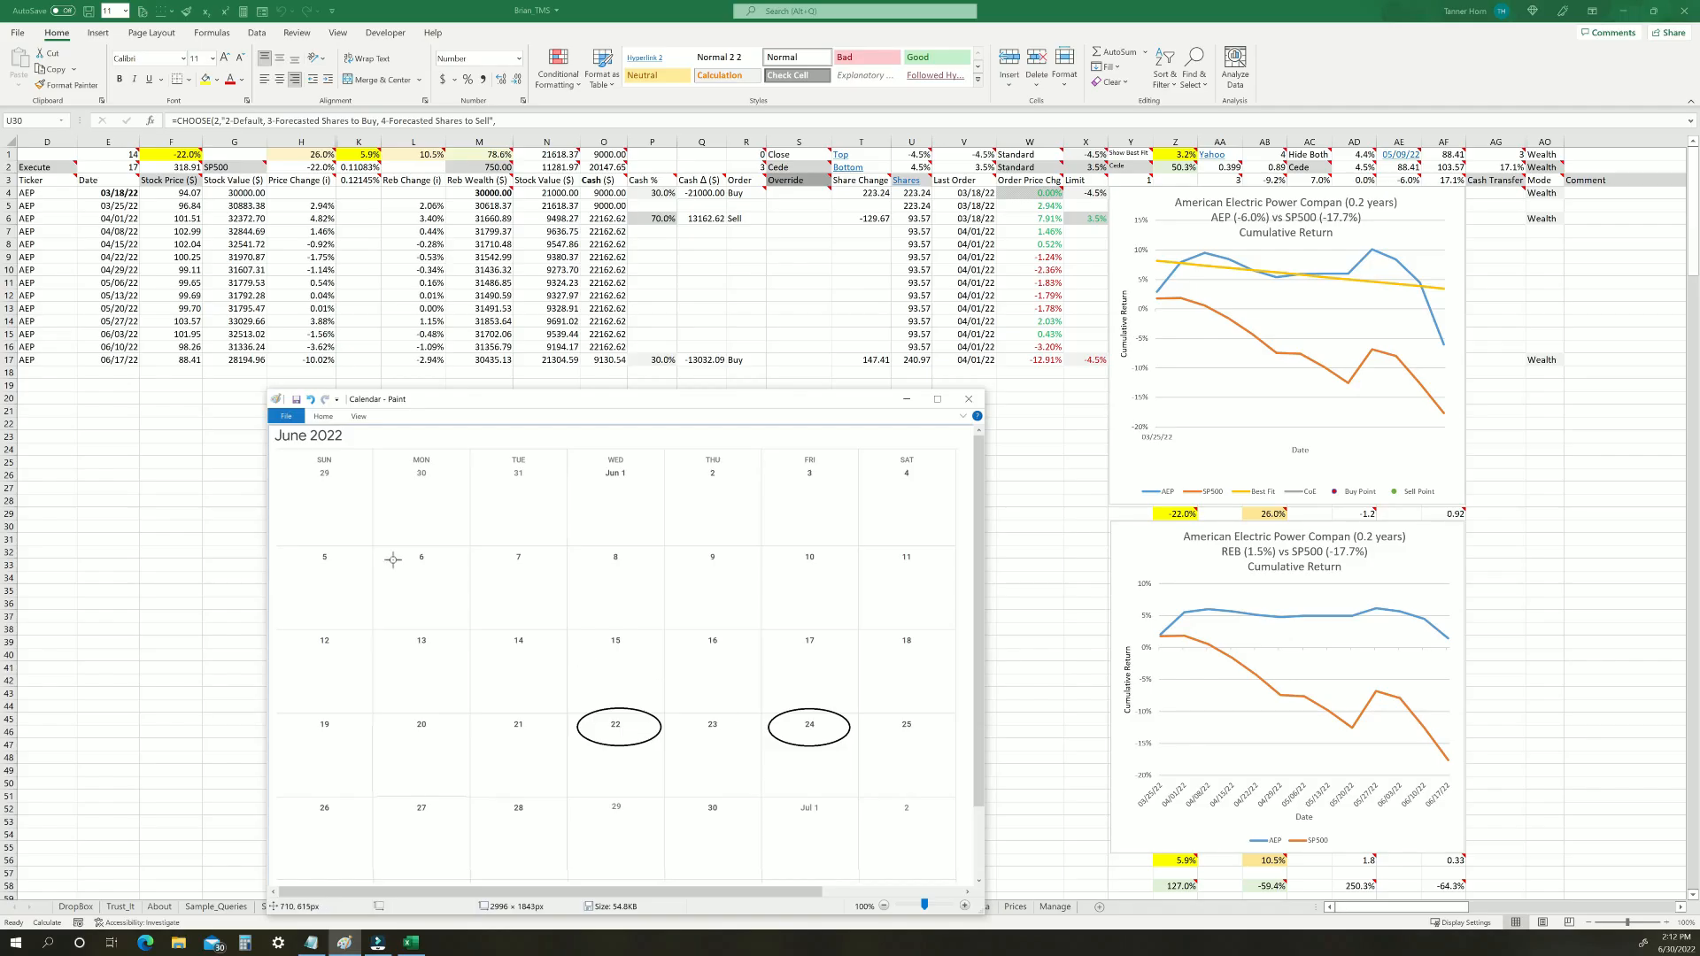
Display the forecast row in the empty area below the AEP data and switch row 35 between its buy and sell forecasts
left_click(95, 403)
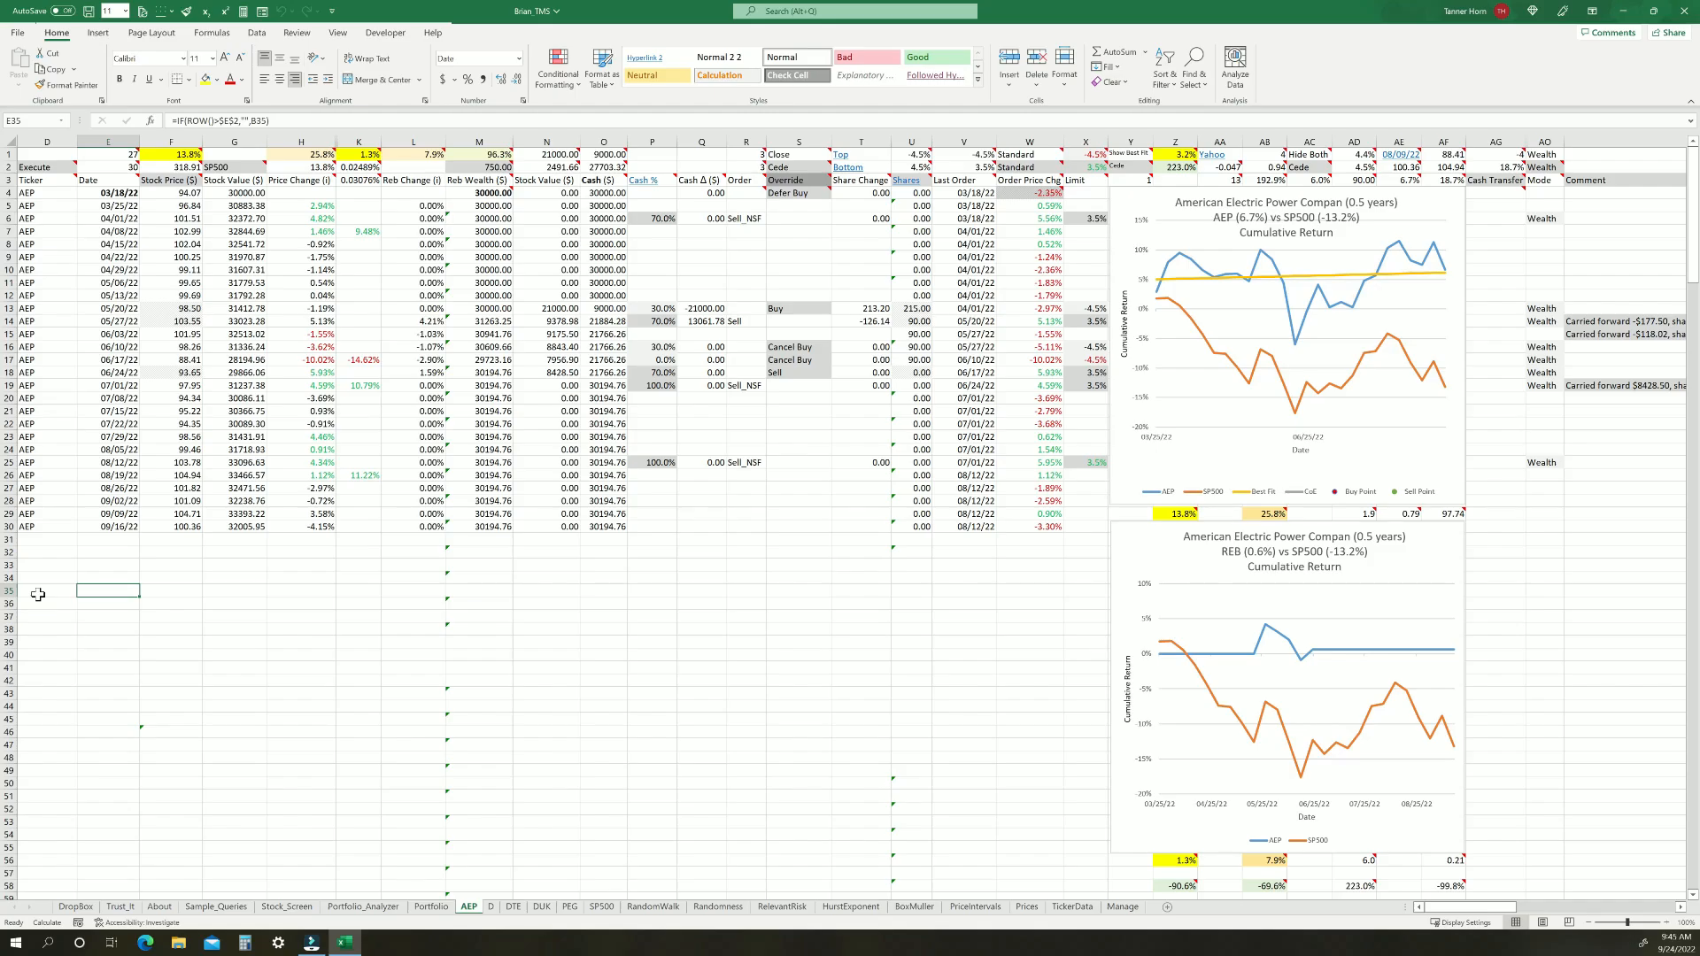
left_click(38, 594)
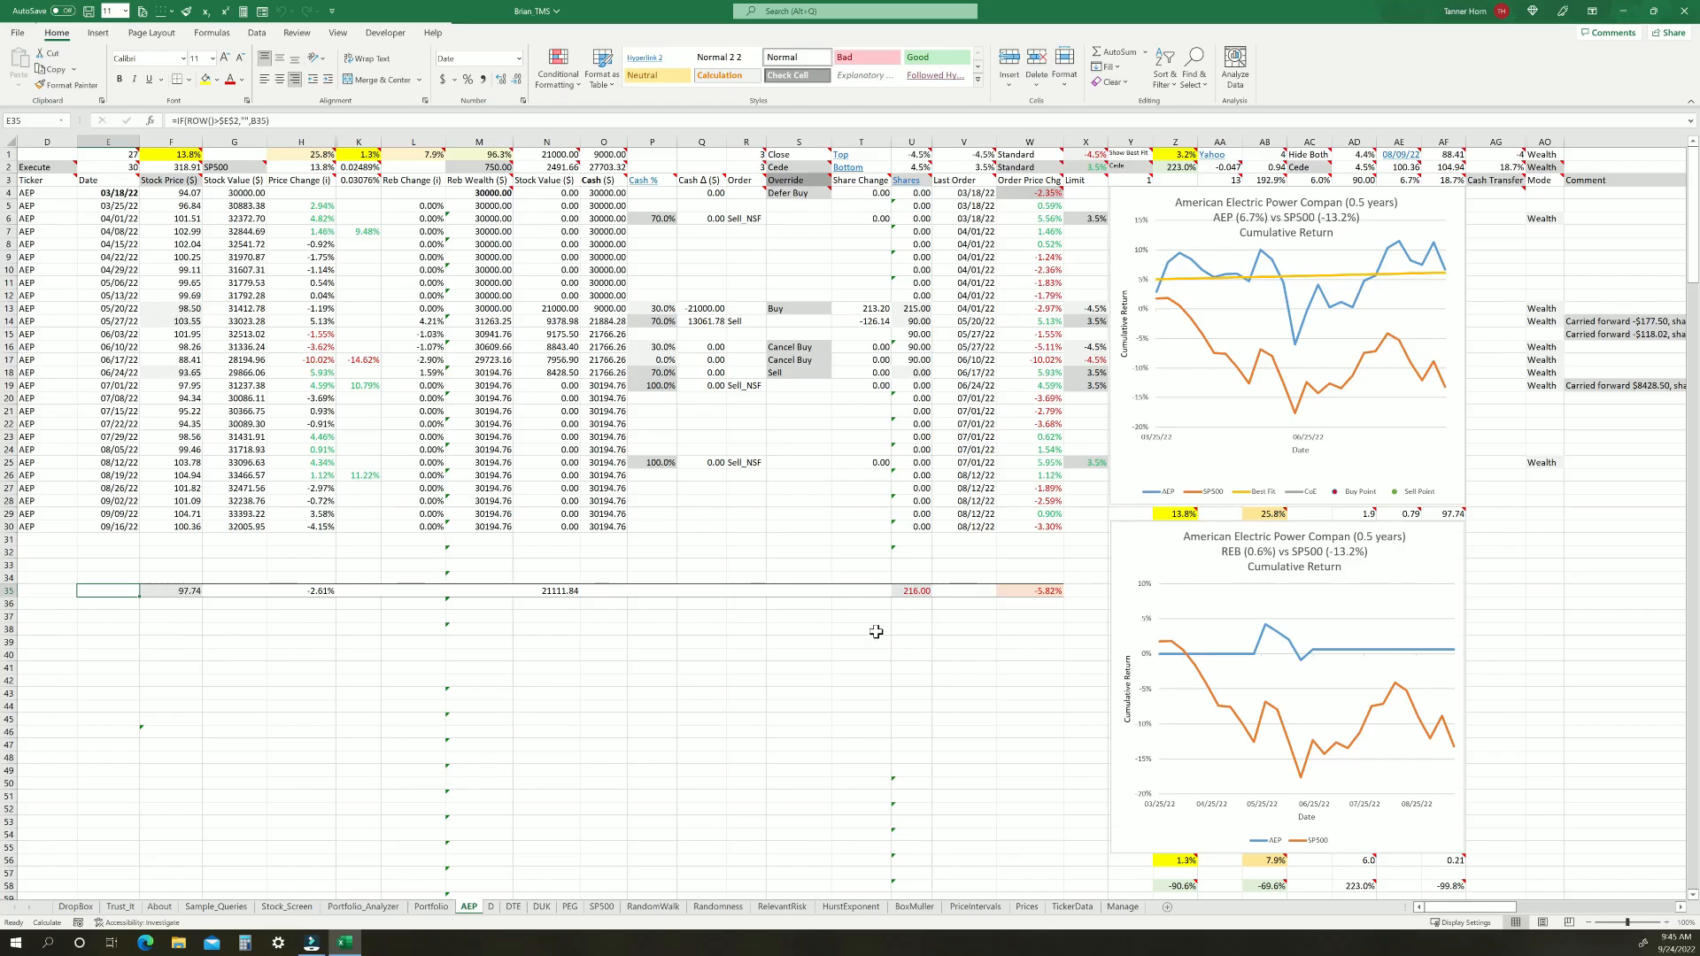
left_click(36, 591)
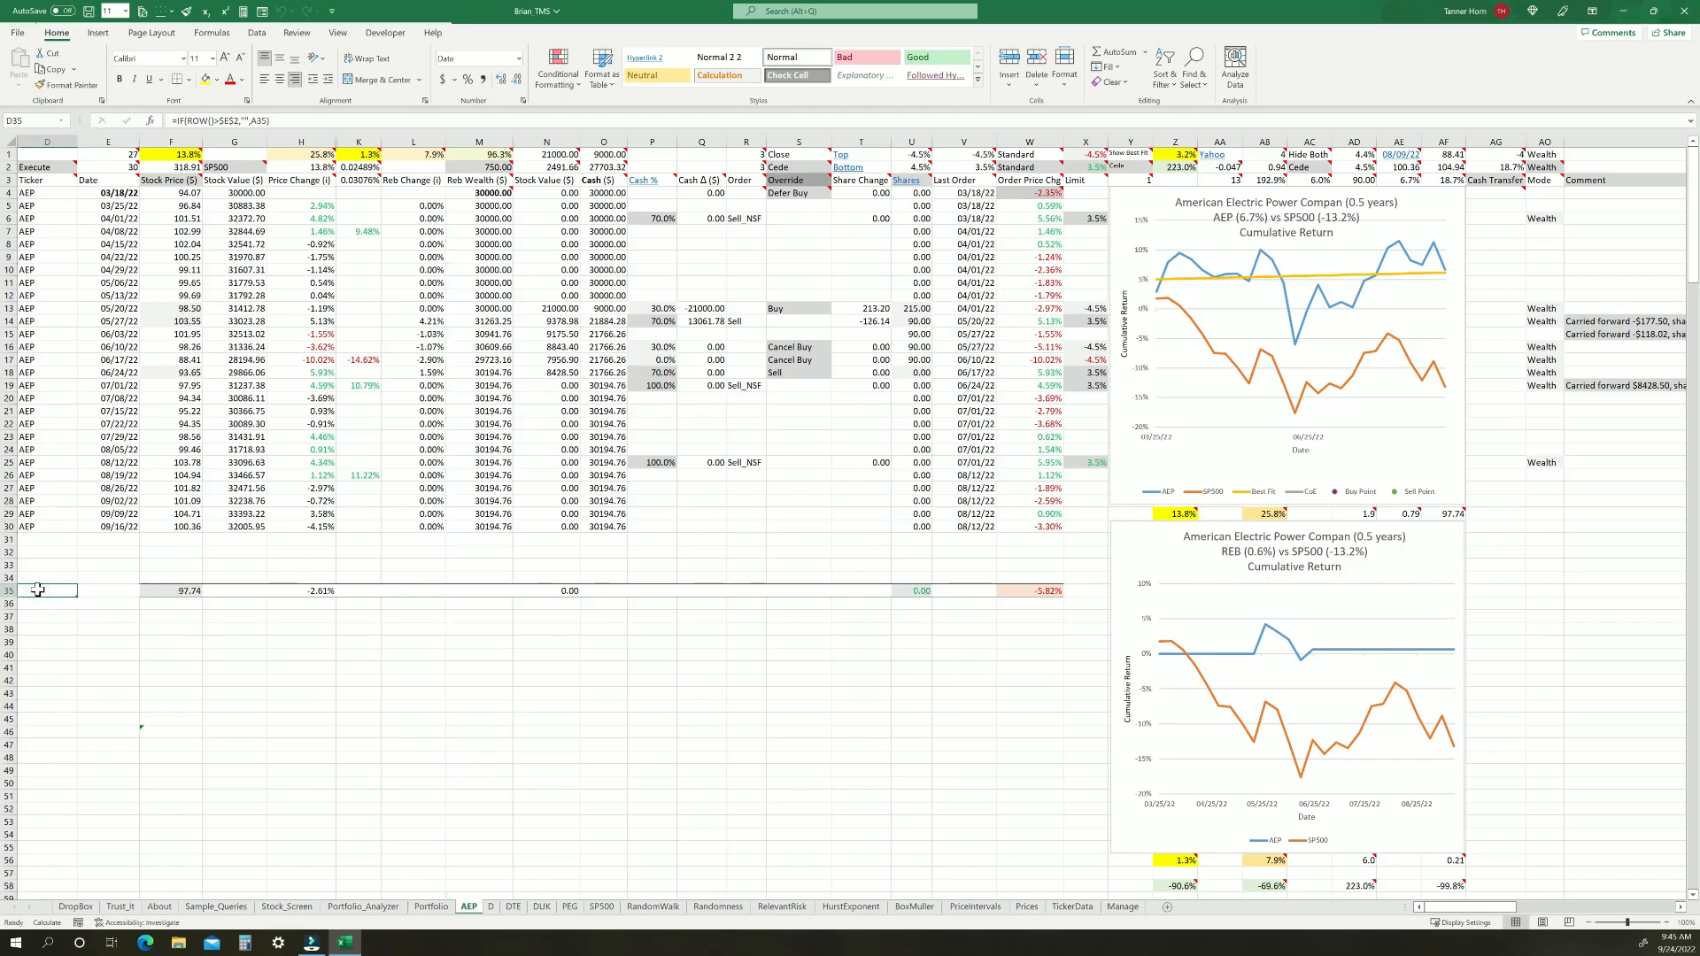
key("Right")
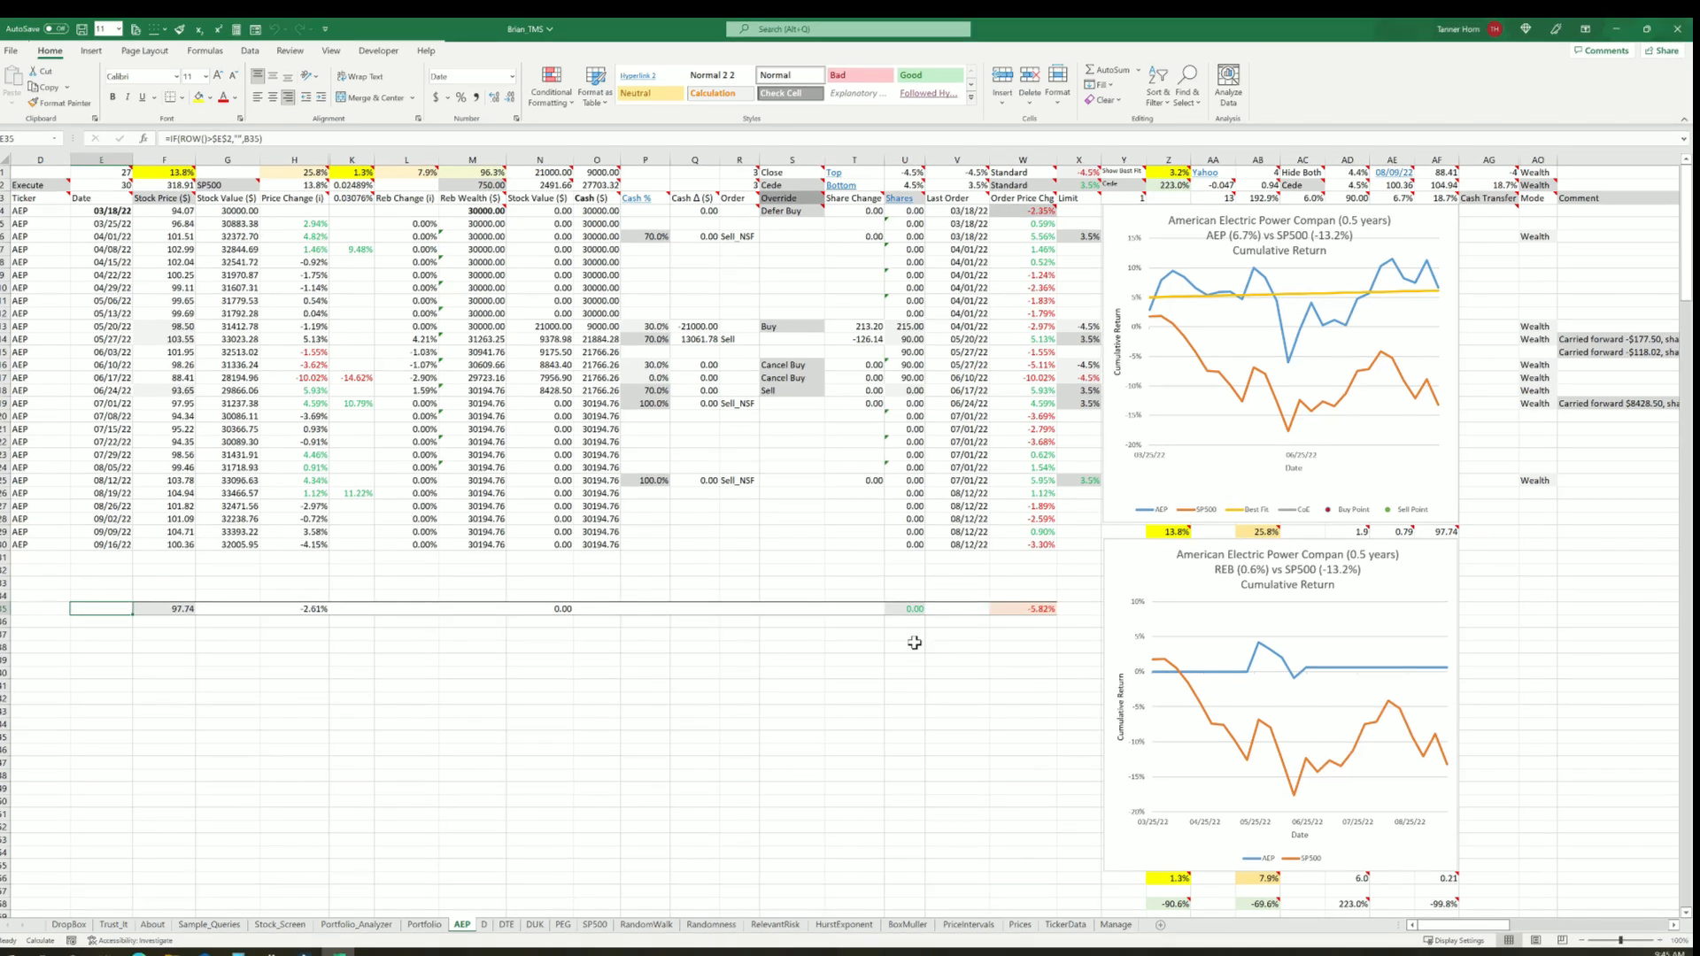
left_click(39, 608)
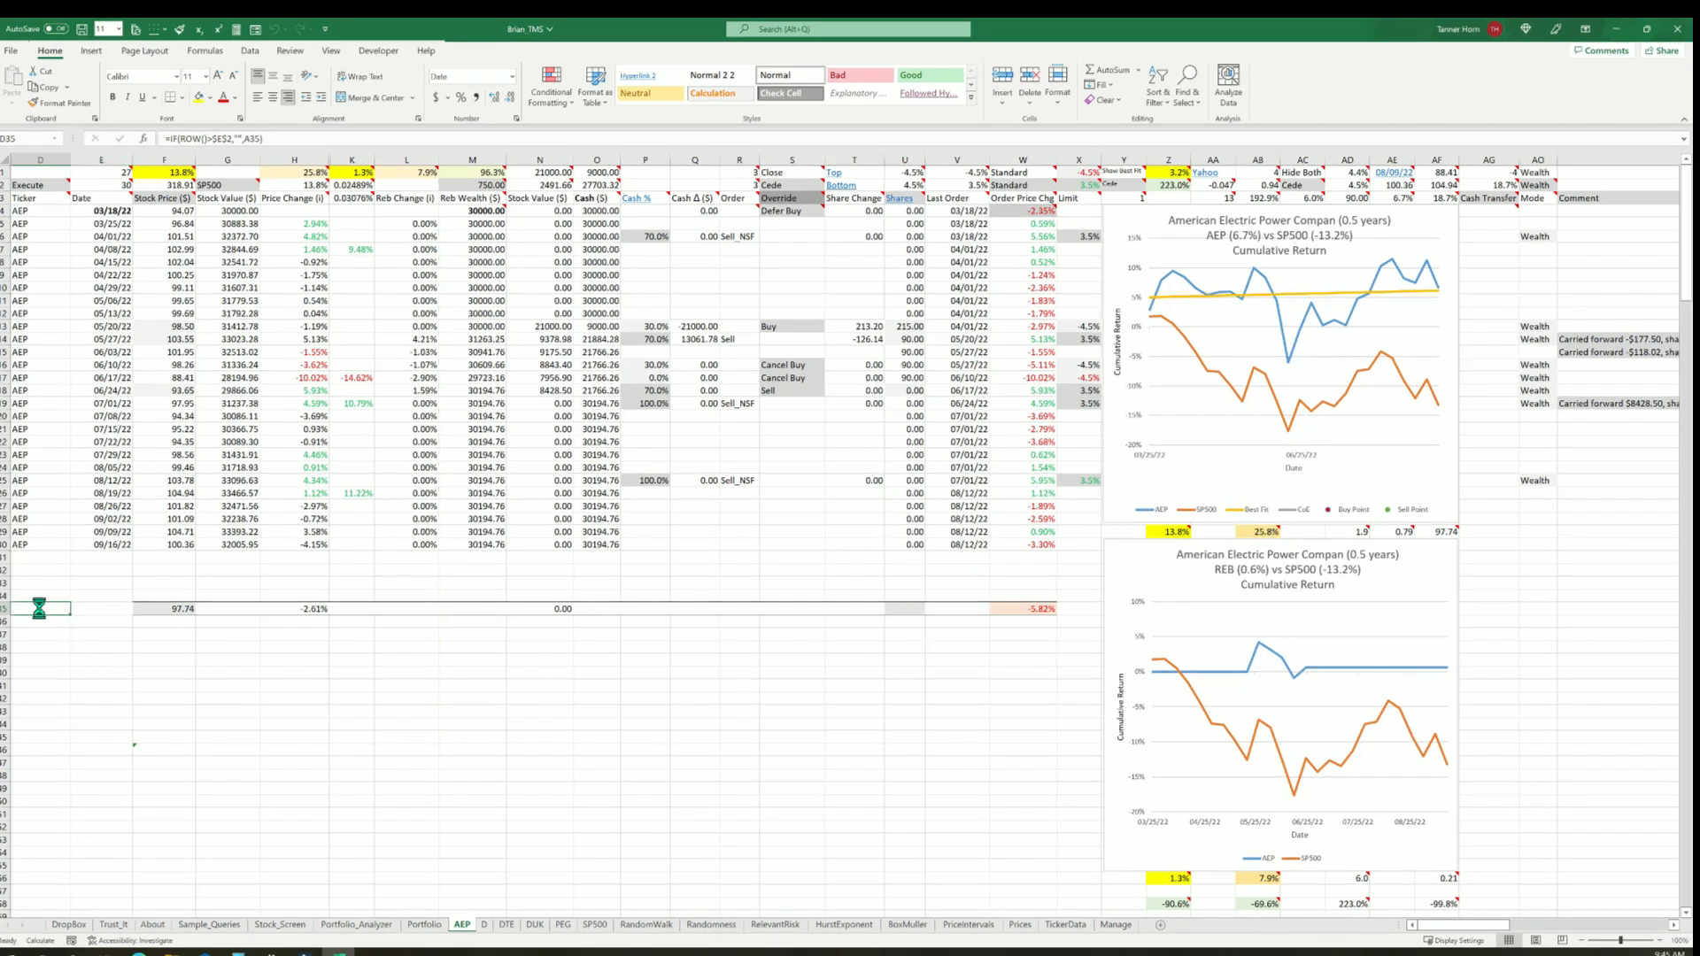
key("Right")
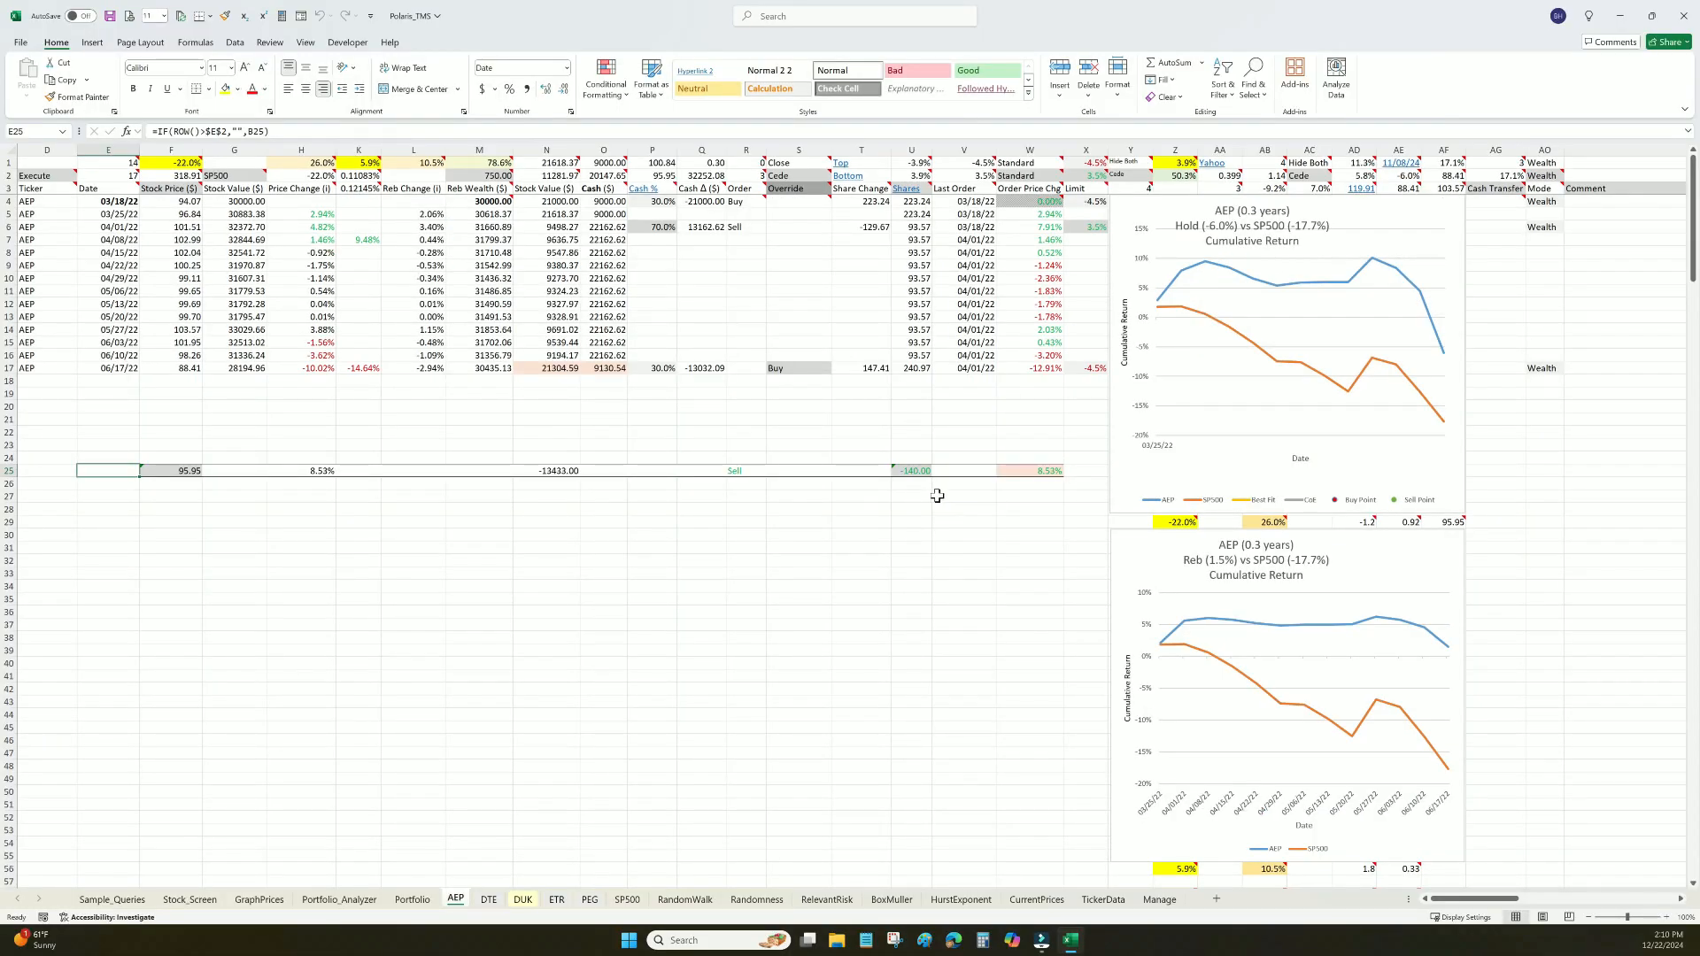
Enter -140 as the shares to sell in forecast row 25 and set the order price to 95.90
left_click(911, 472)
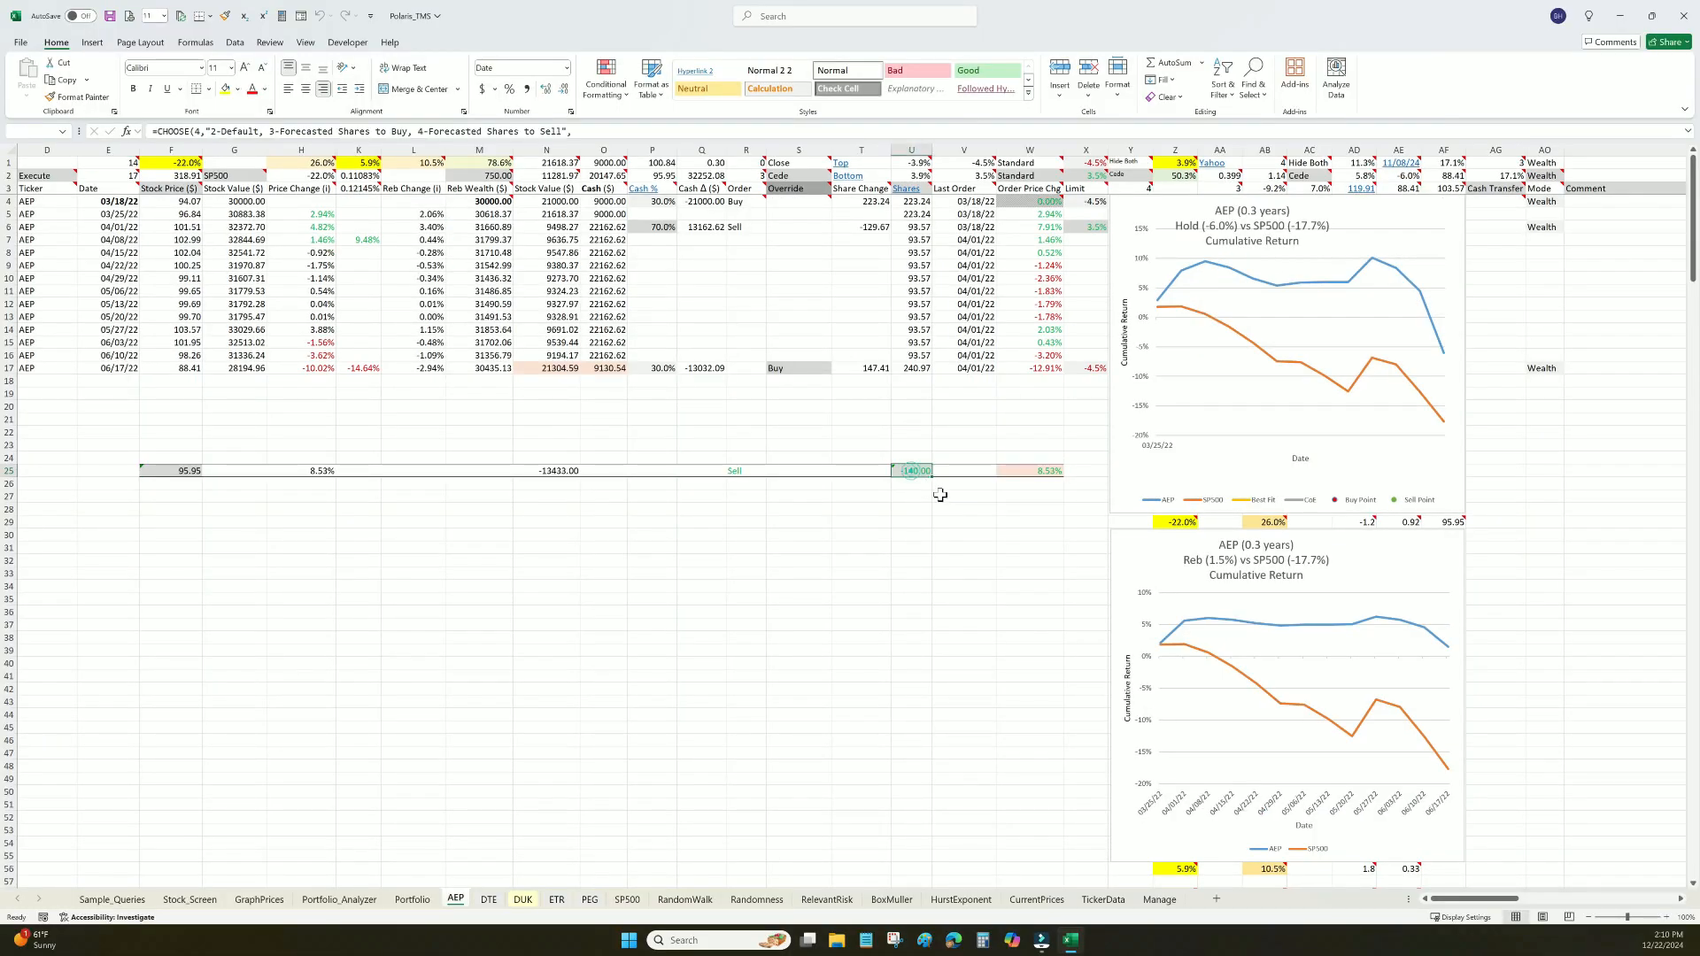
type("-140")
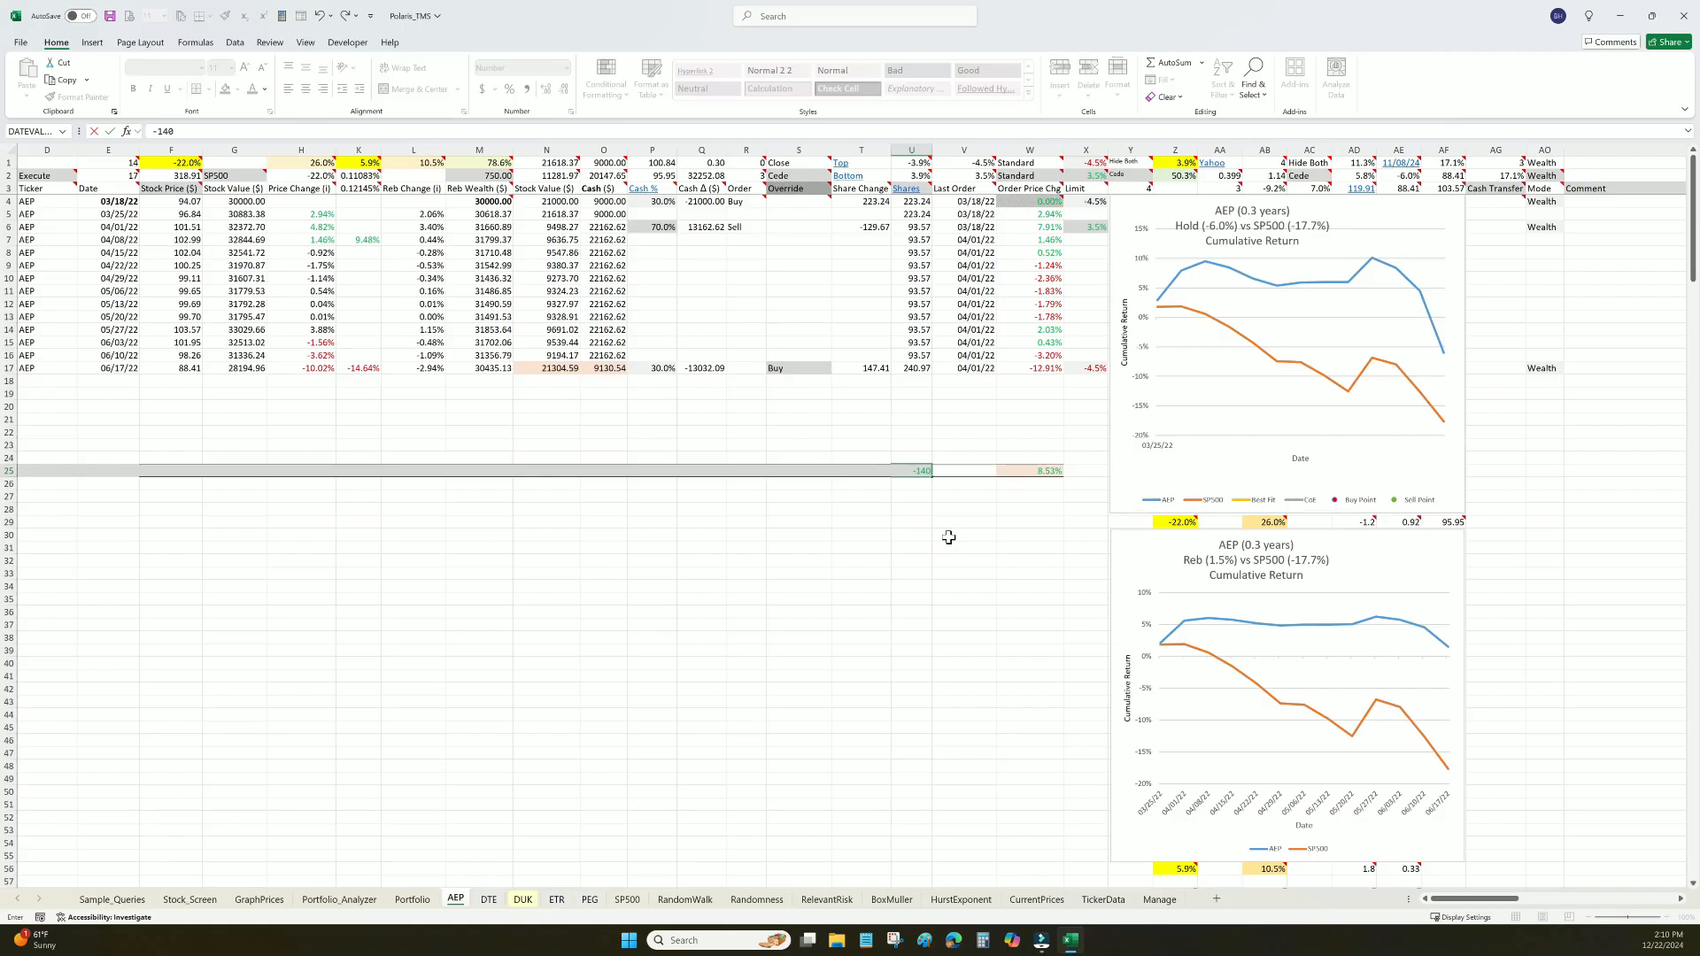
key("Return")
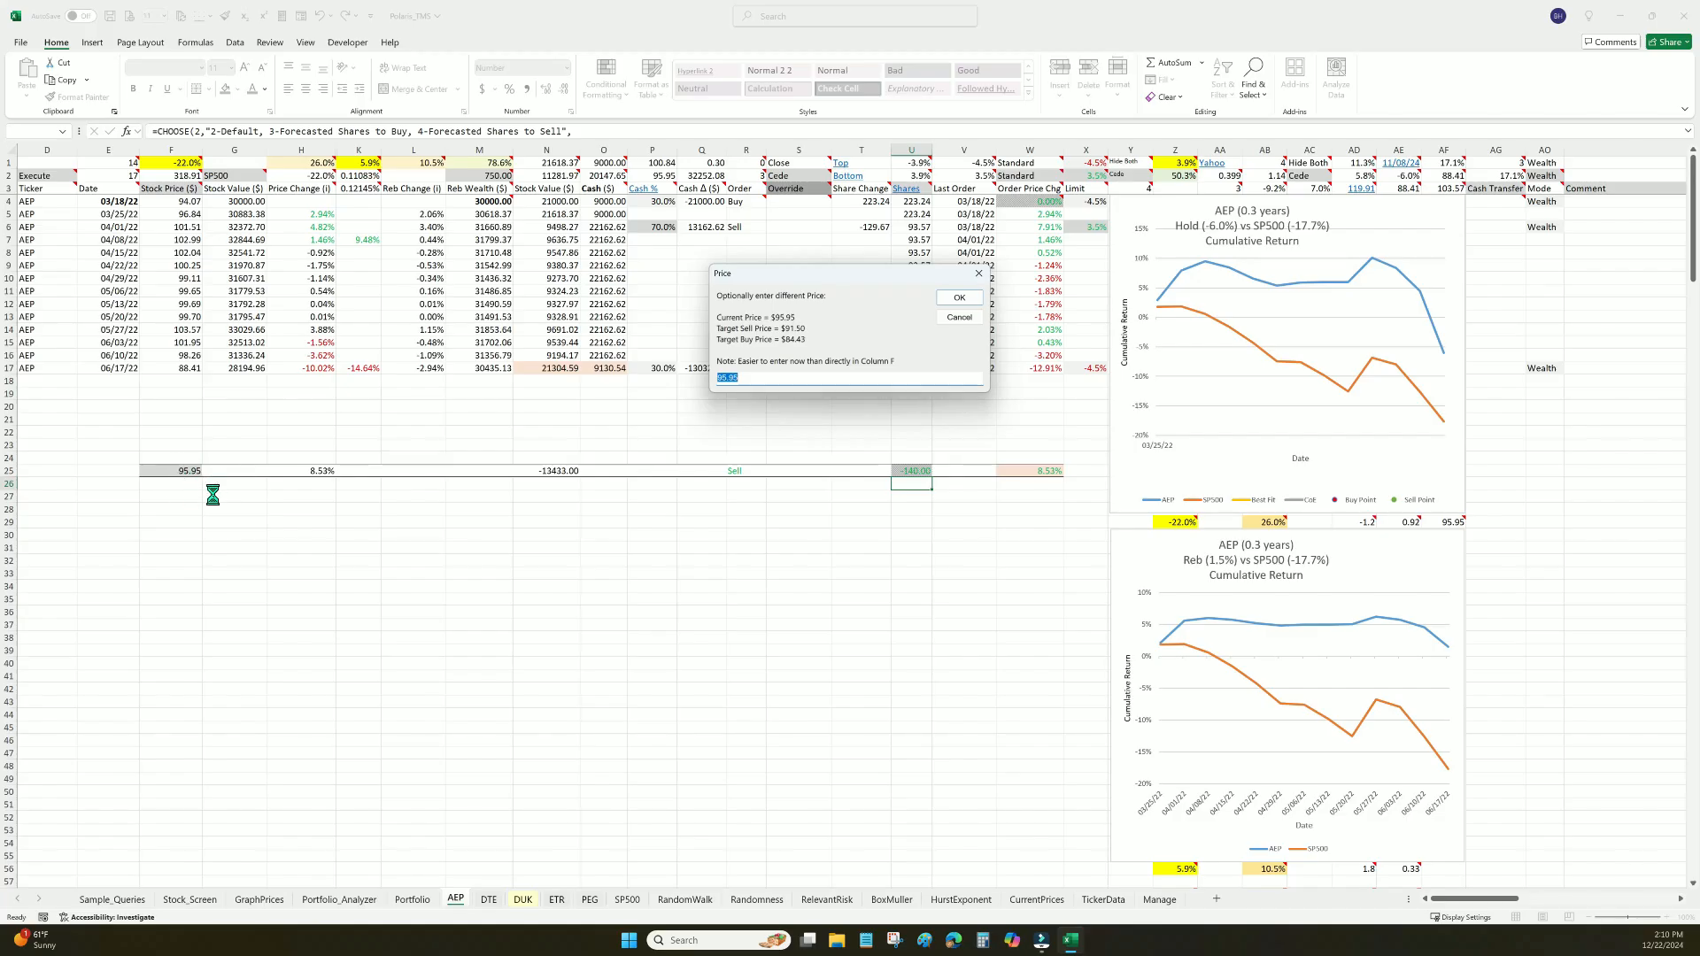
left_click(746, 377)
type("0")
left_click(960, 297)
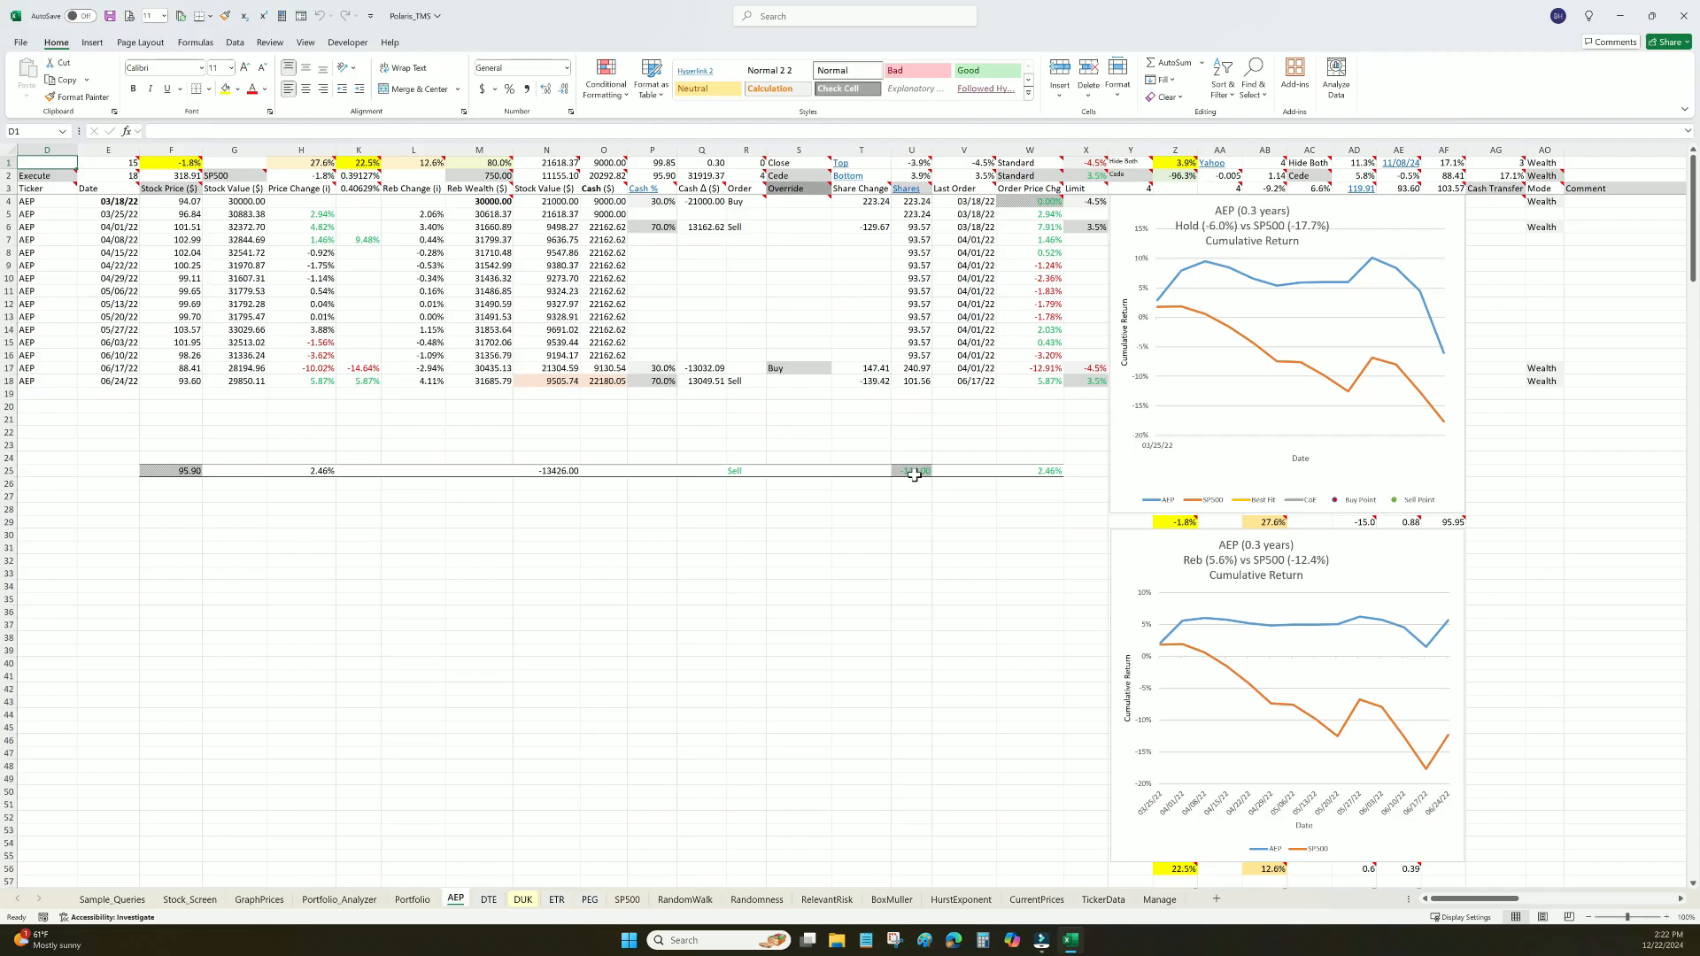
Set the 06/24/22 shares to 100.56 and accept 95.90 as the carry-forward sell price
left_click(913, 379)
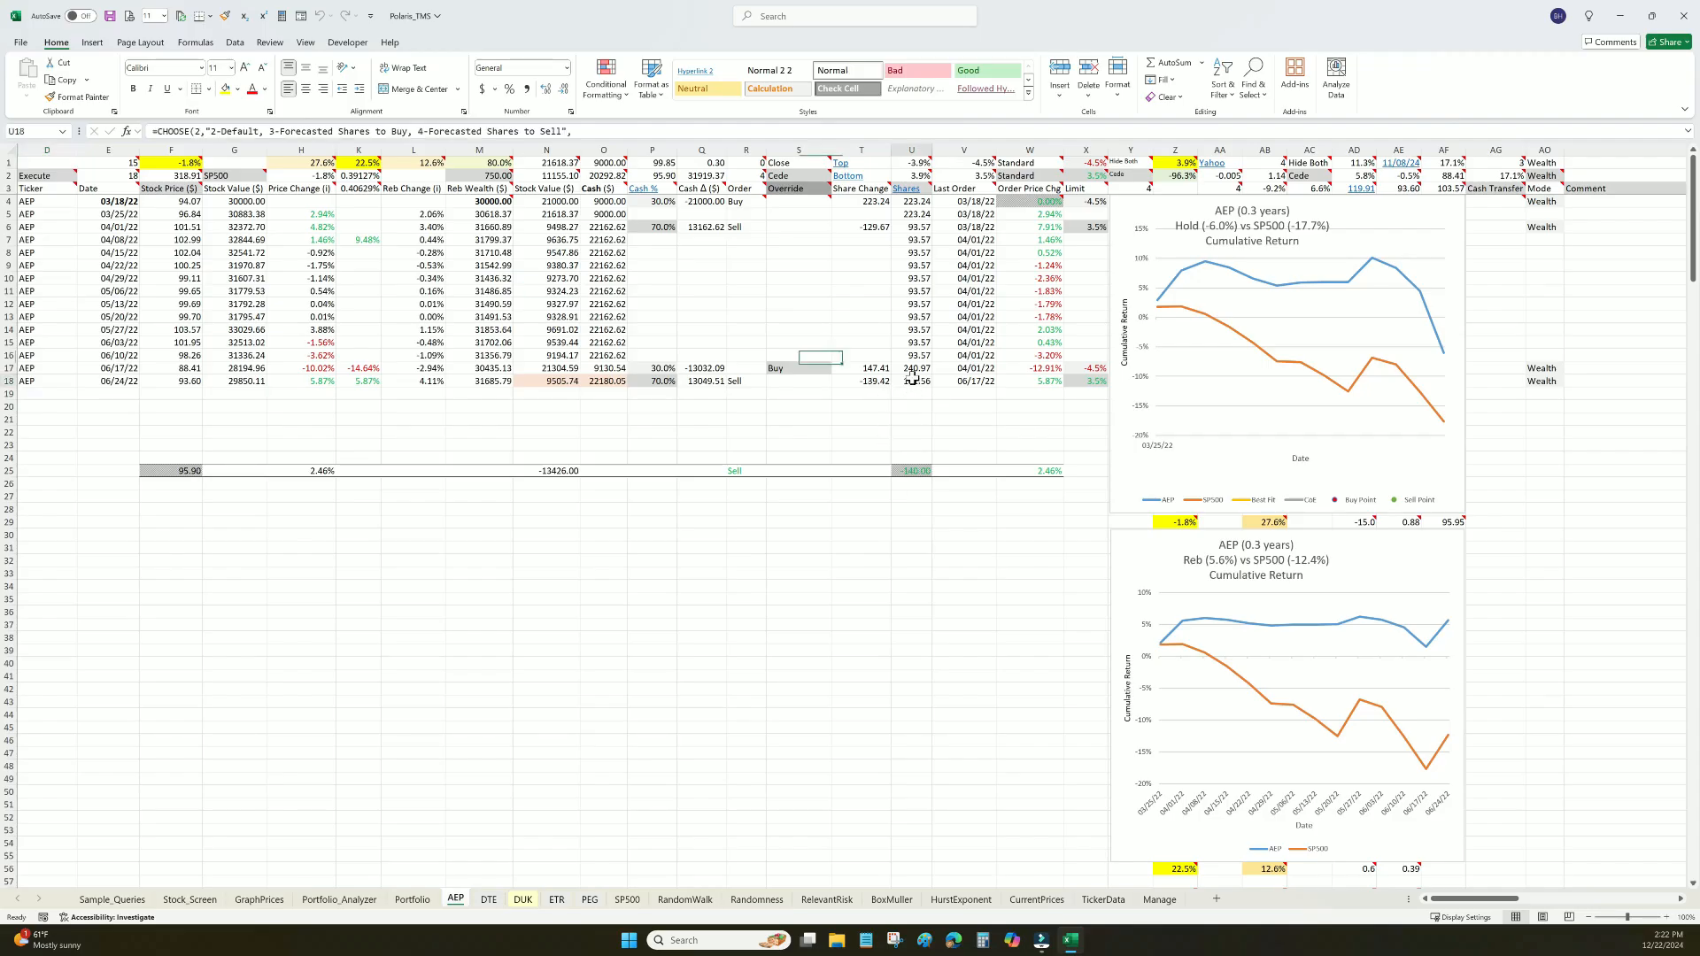
key("BackSpace")
type("100.56")
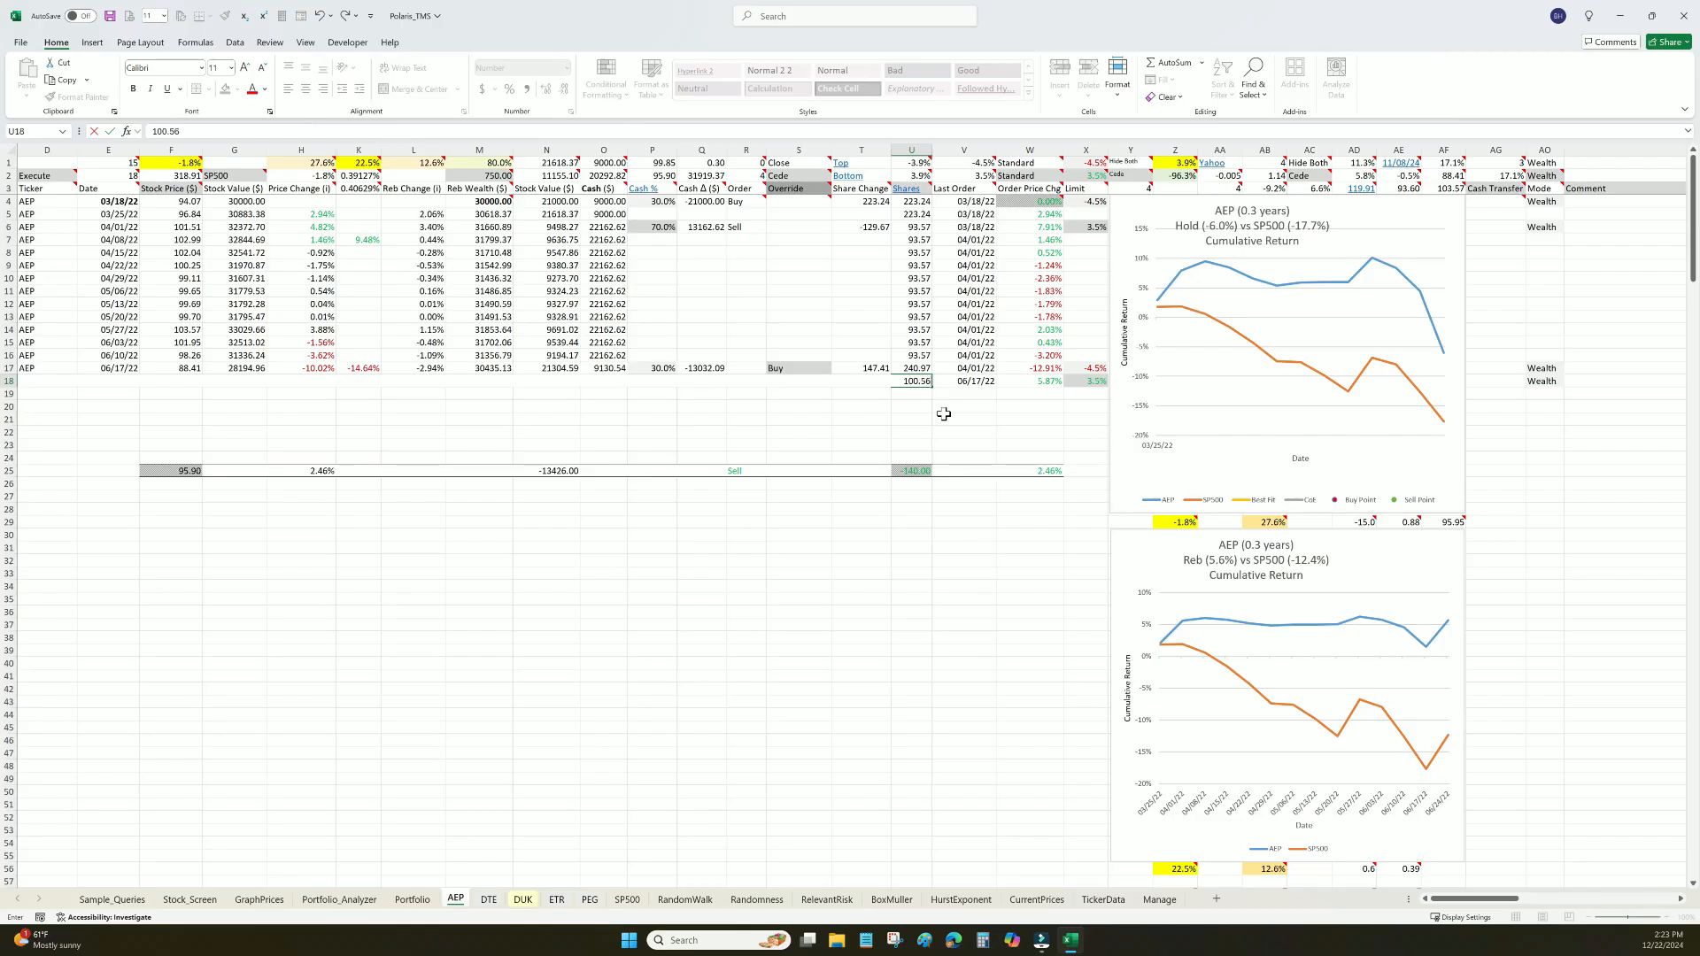
key("Return")
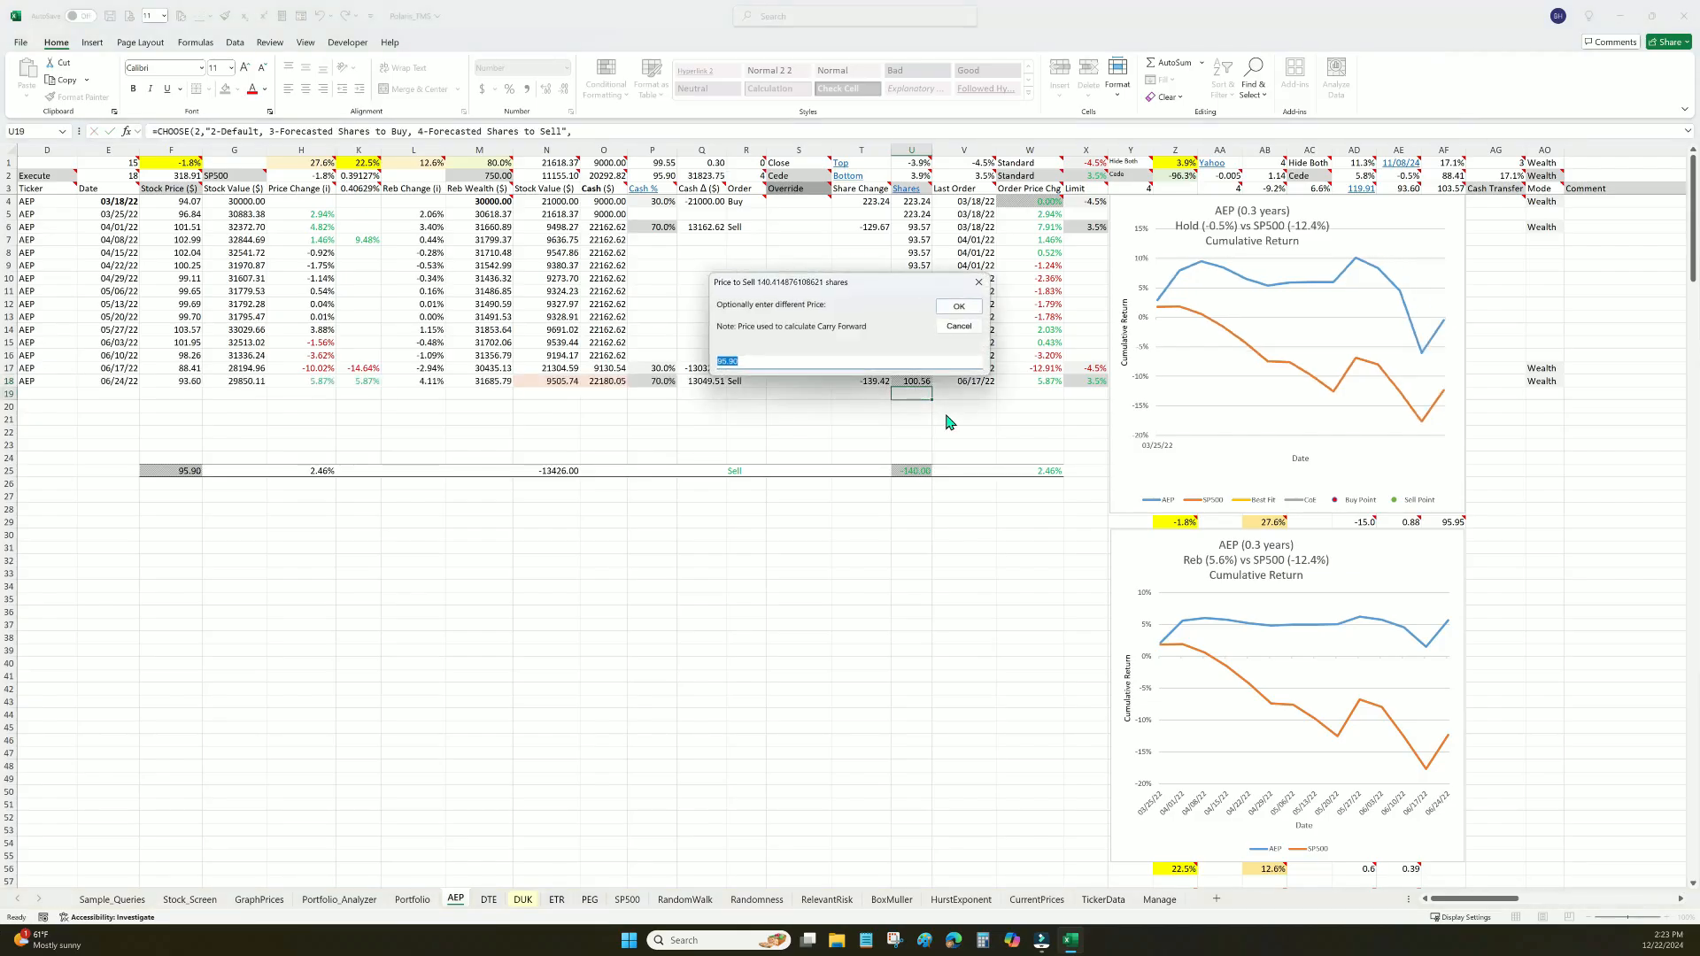
key("Return")
left_click(38, 470)
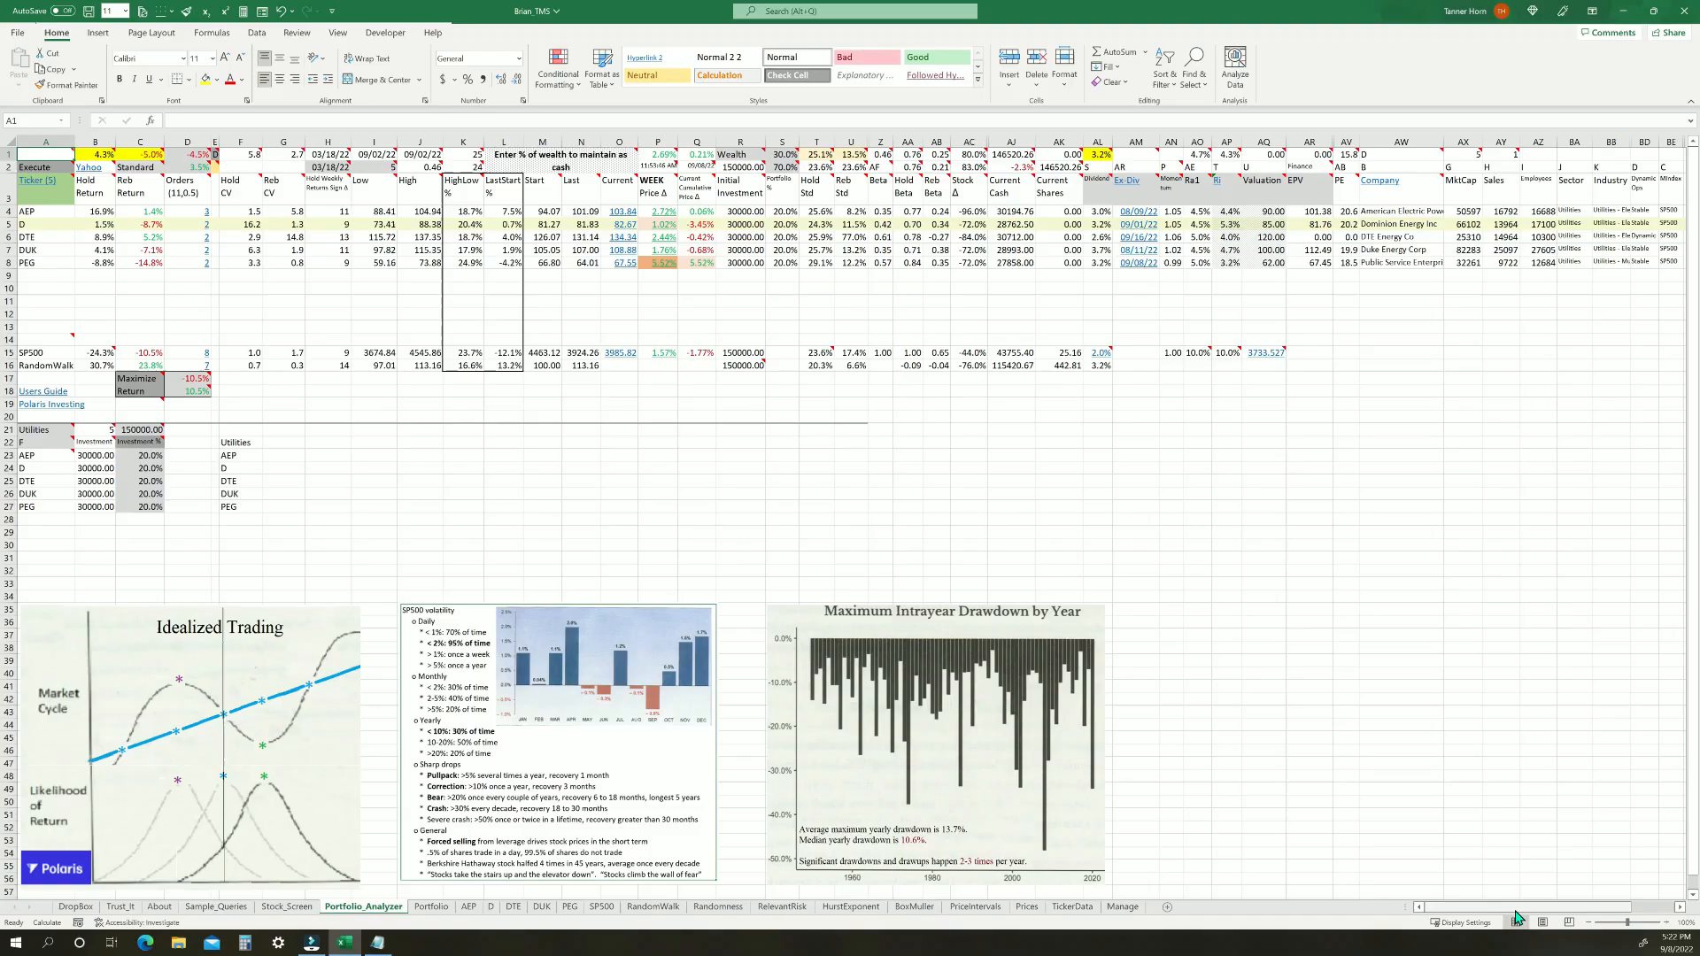
Set the Trending Orders percentage in cell BH2 of the Portfolio_Analyzer sheet to 0%
left_click_drag(1520, 914, 1693, 912)
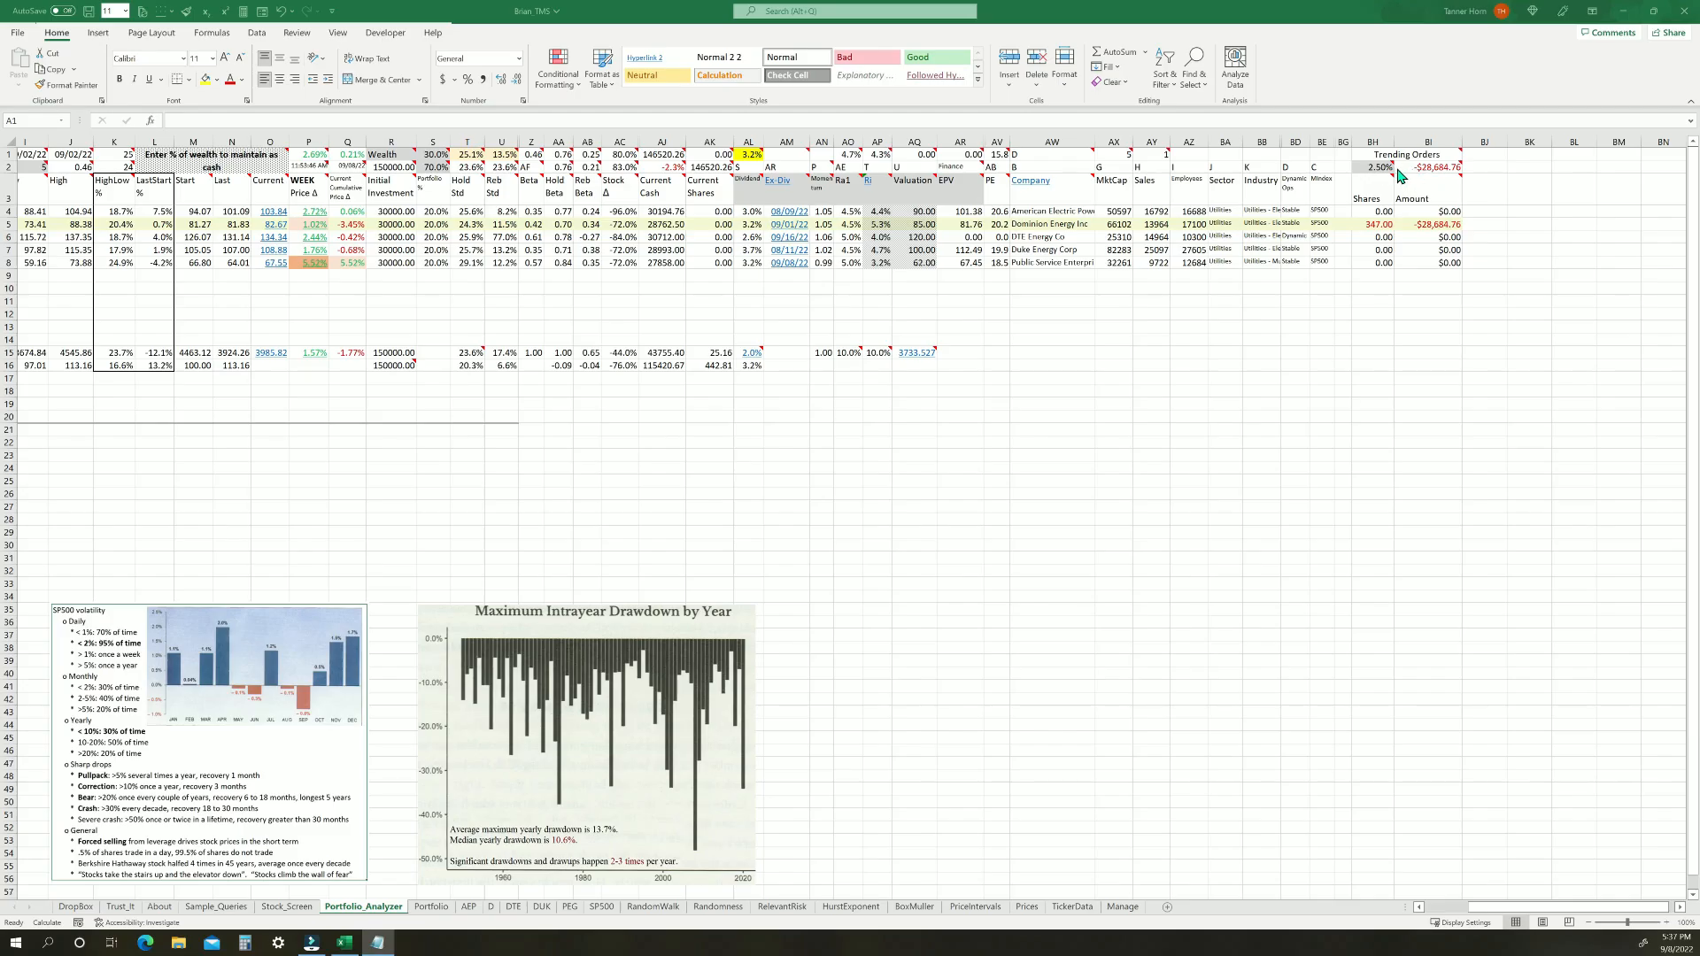
left_click(1382, 168)
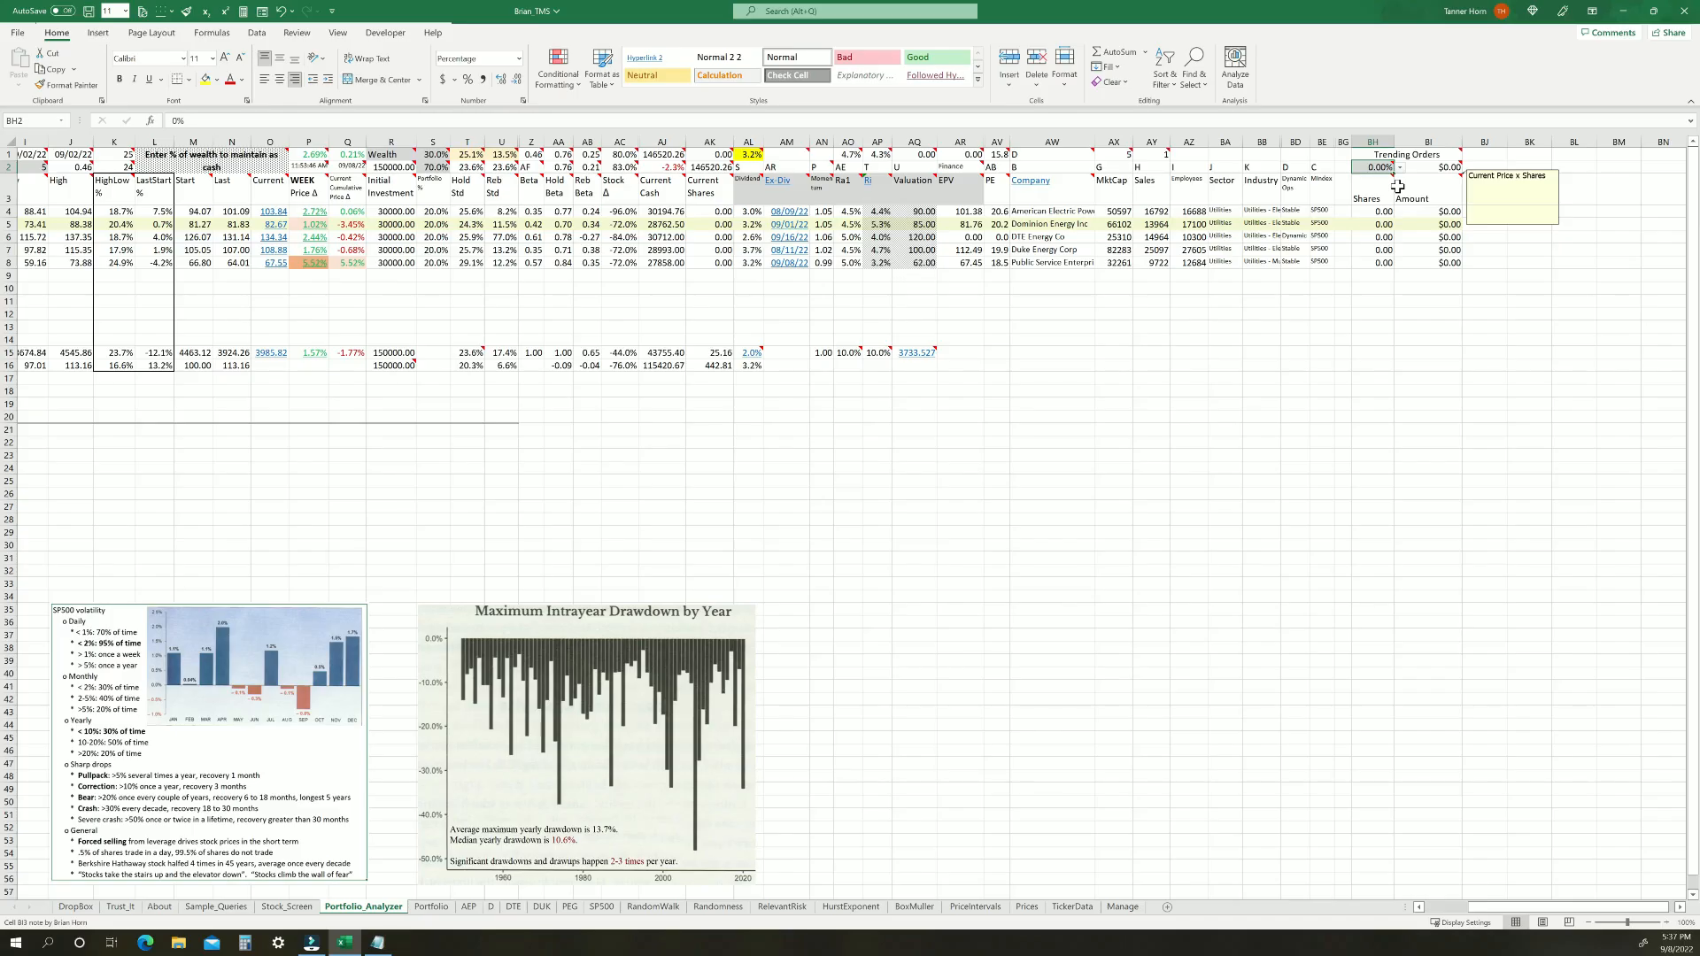